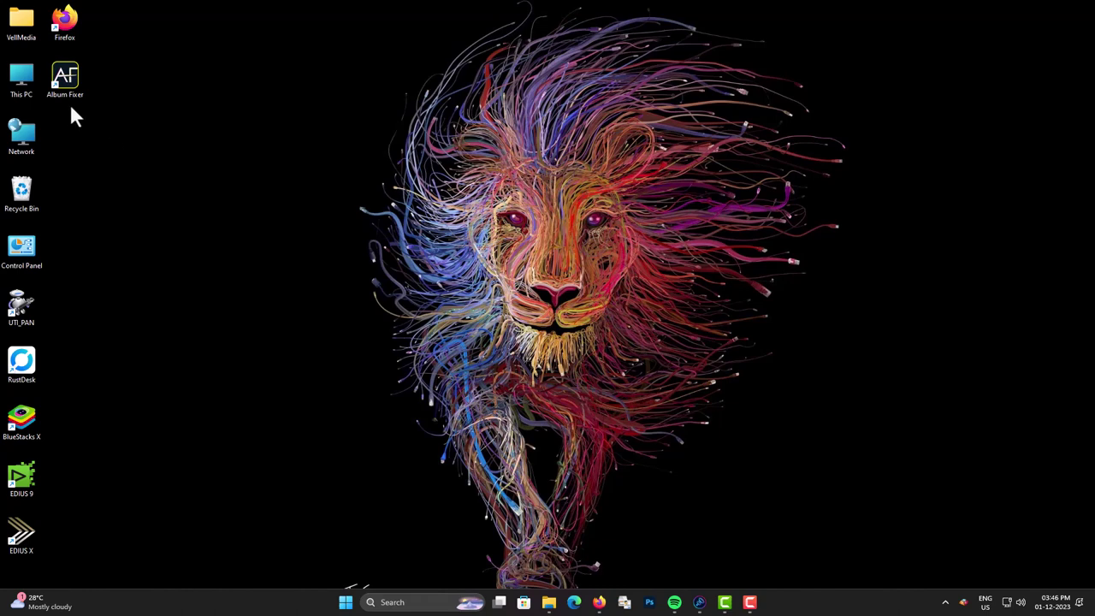
Step: Launch Album Fixer, declining default Photoshop and choosing Photoshop CC 2019
{"action": "left_click", "coordinate": [65, 77]}
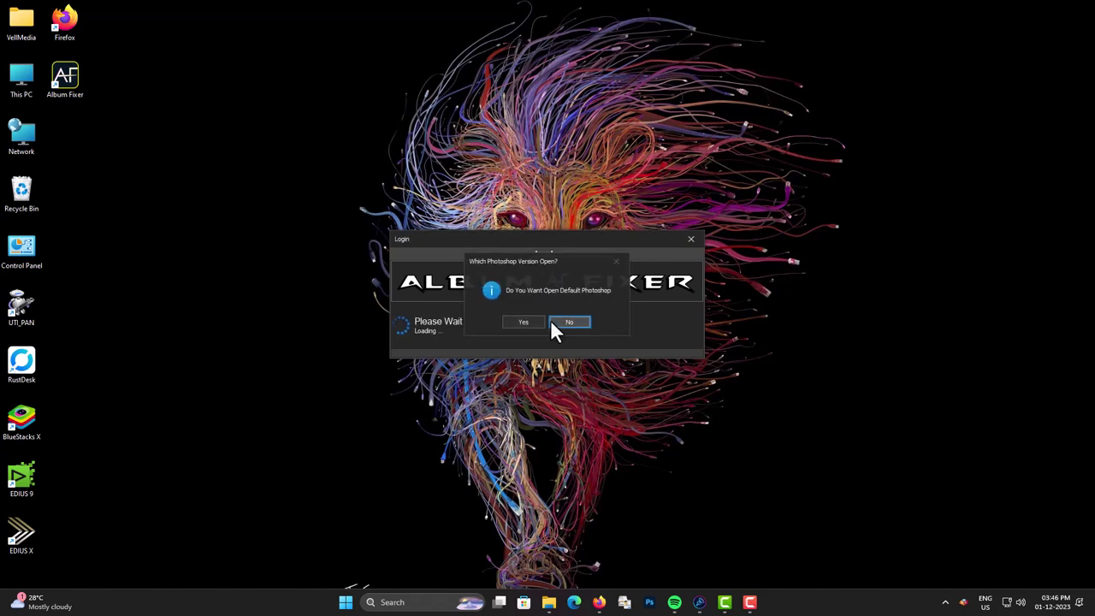
{"action": "left_click", "coordinate": [553, 321]}
{"action": "left_click", "coordinate": [557, 335]}
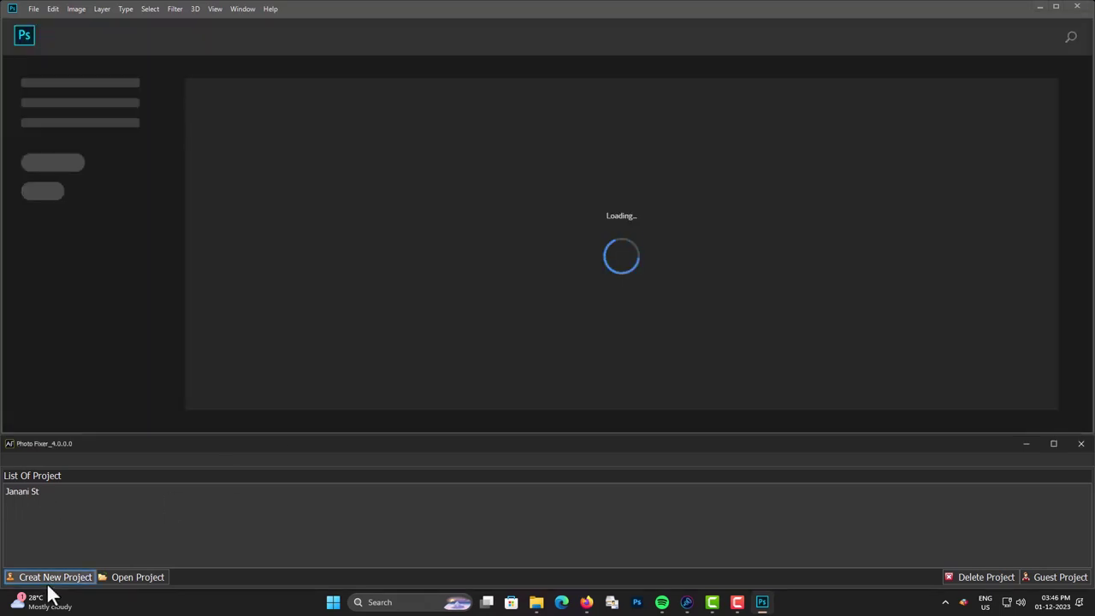
Step: Create a new project named VellMedia with the default 12 x 36 sheet size
{"action": "left_click", "coordinate": [52, 578]}
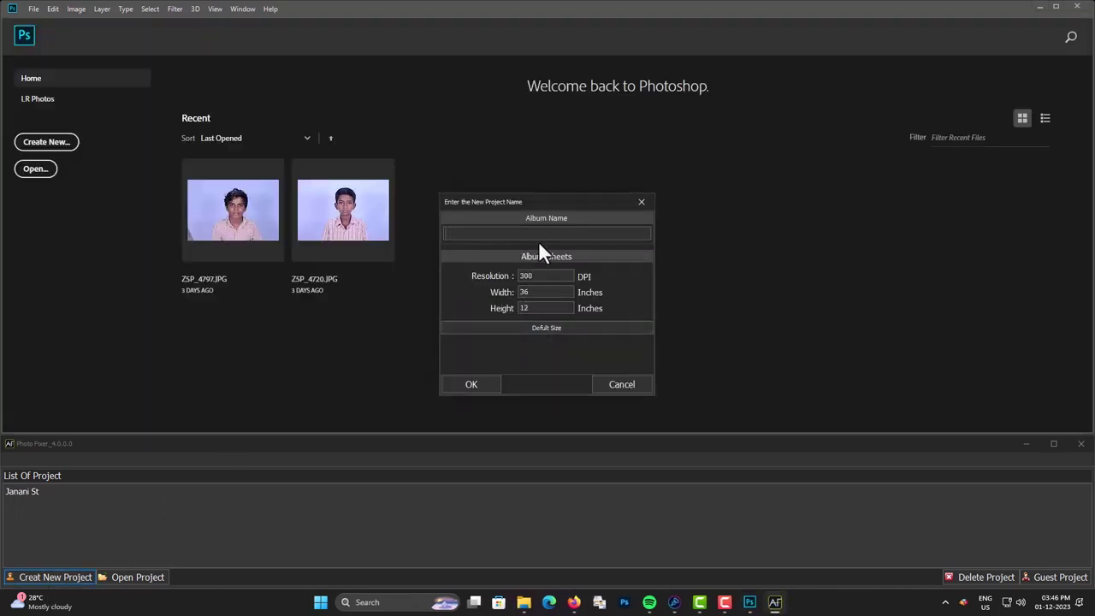
{"action": "type", "text": "Vel"}
{"action": "type", "text": "lMedia"}
{"action": "left_click", "coordinate": [556, 330]}
{"action": "left_click", "coordinate": [613, 277]}
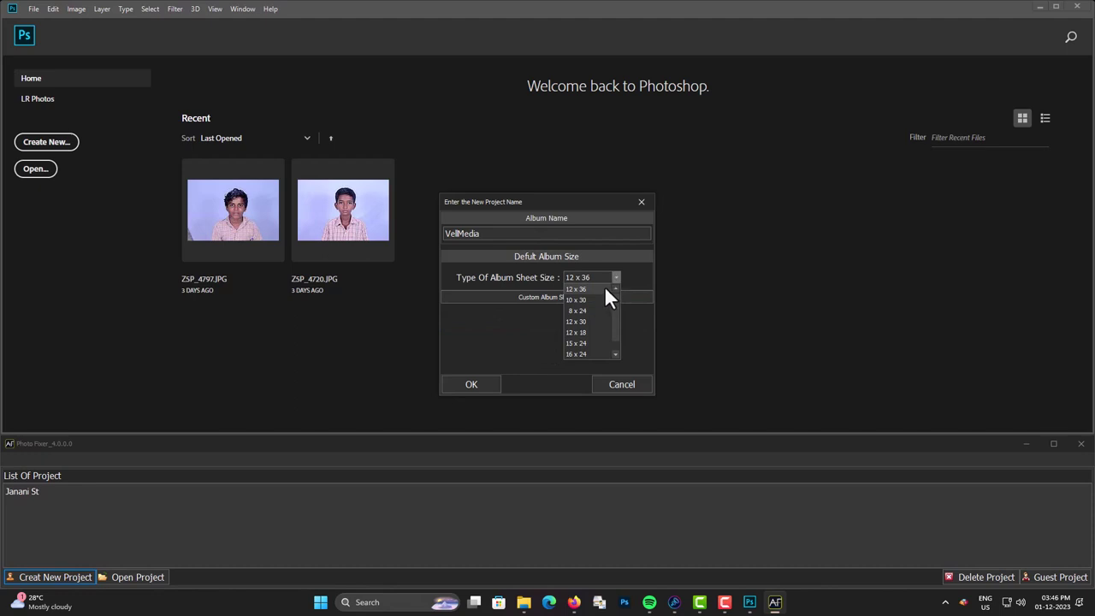
{"action": "left_click", "coordinate": [605, 289]}
{"action": "left_click", "coordinate": [470, 383]}
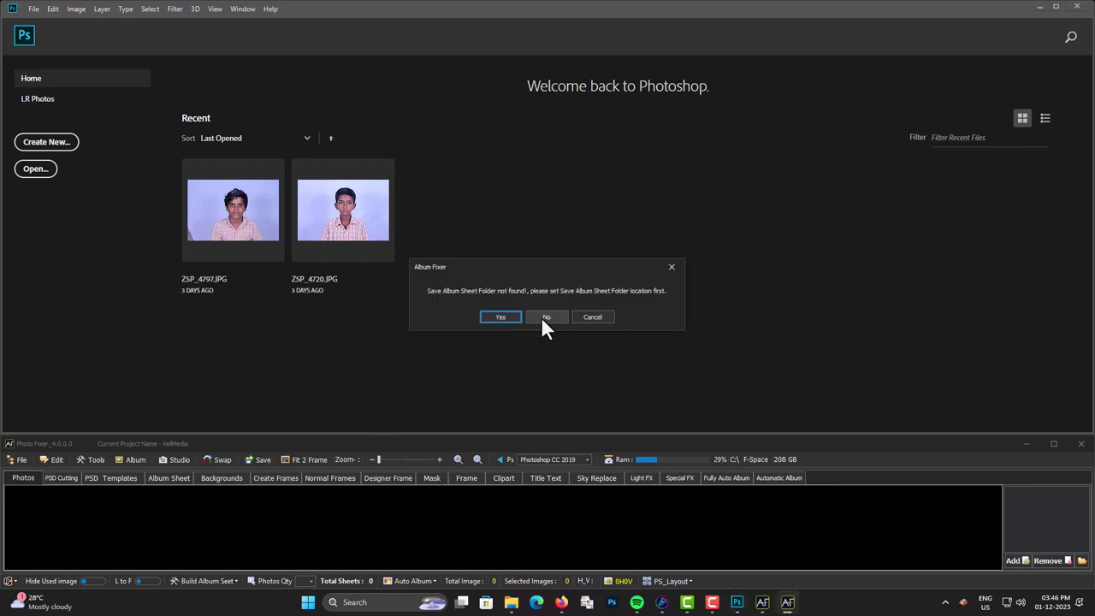
Step: Set the album save folder to Pictures > PRINT
{"action": "left_click", "coordinate": [485, 318]}
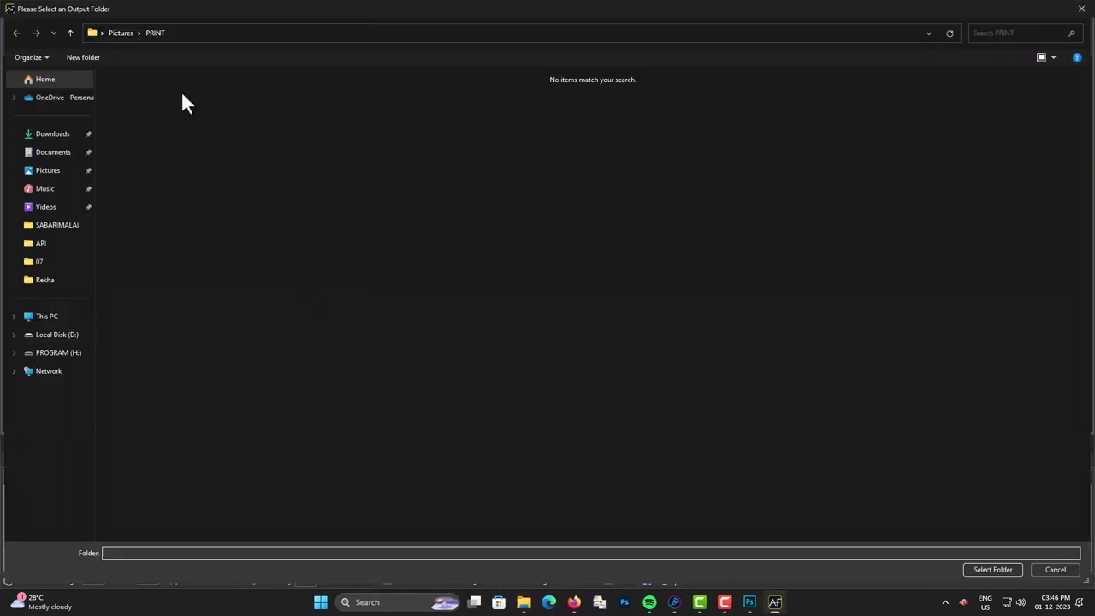
{"action": "left_click", "coordinate": [111, 33]}
{"action": "double_click", "coordinate": [663, 113]}
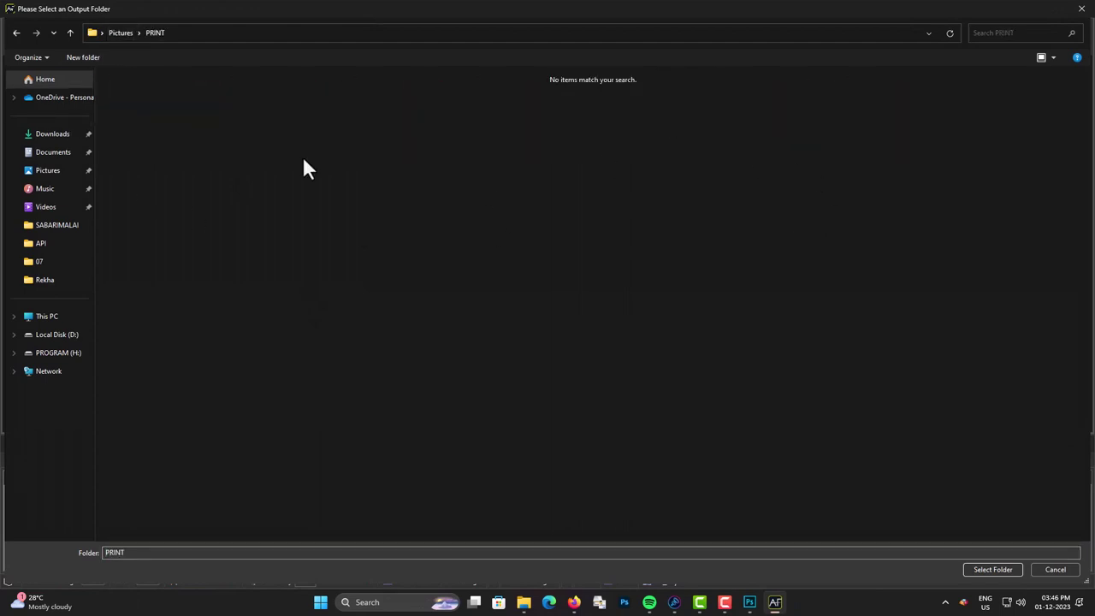
{"action": "left_click", "coordinate": [967, 567]}
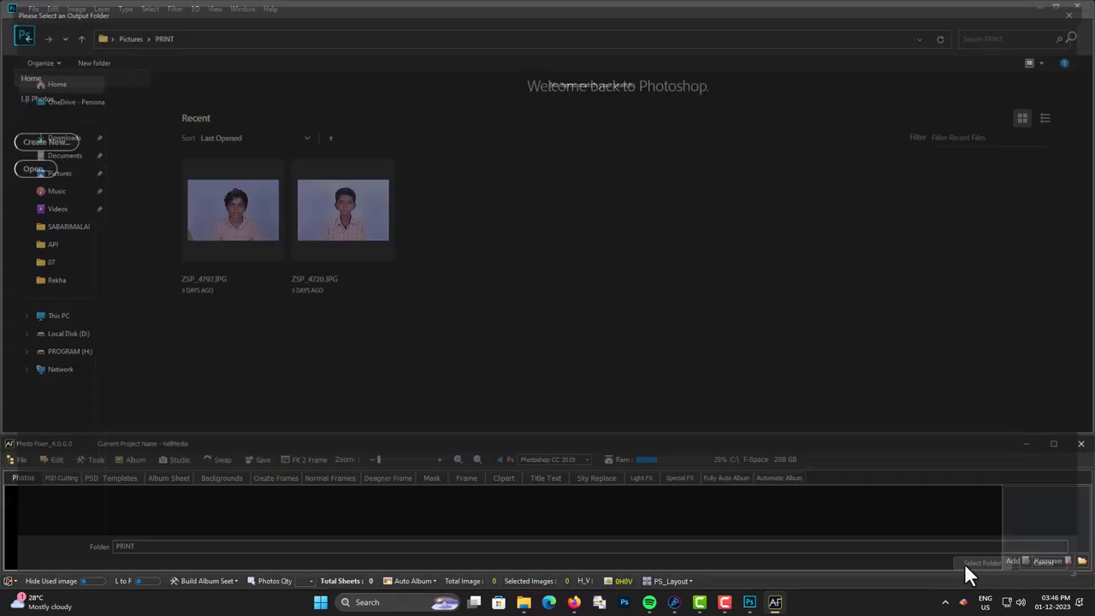
Step: Add the cureection photo folder and select the first eight photos, starting at DSC_0747
{"action": "left_click", "coordinate": [524, 602]}
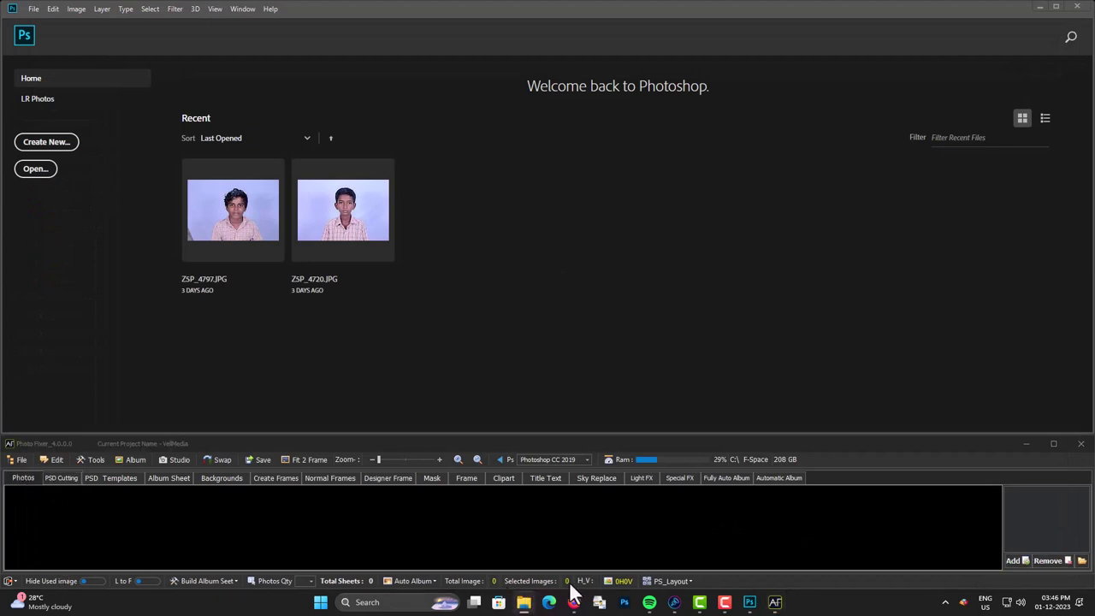
{"action": "left_click", "coordinate": [1035, 520]}
{"action": "left_click", "coordinate": [1023, 494]}
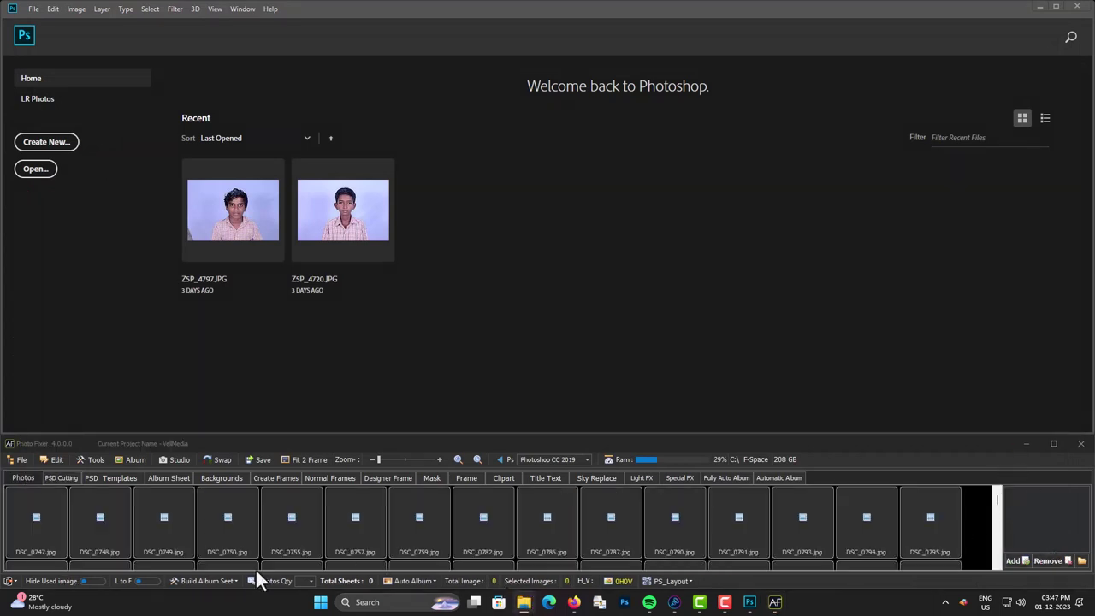
{"action": "left_click", "coordinate": [39, 528]}
{"action": "left_click", "coordinate": [483, 522], "text": "shift"}
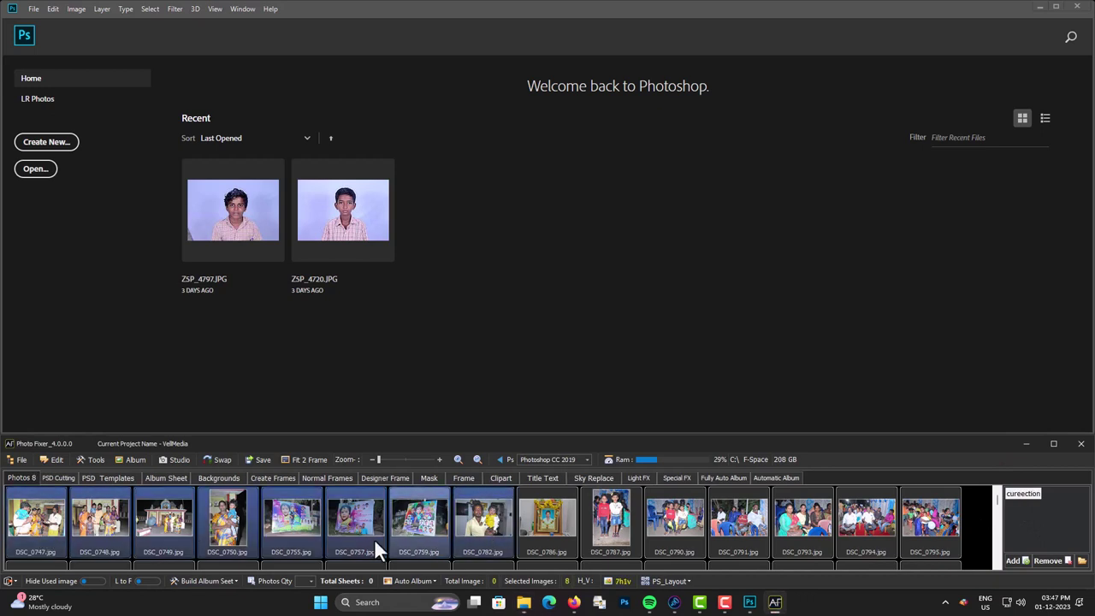
Step: Load the 5h3v_12x36 template set, then return to the selected photos' actions menu
{"action": "left_click", "coordinate": [91, 475]}
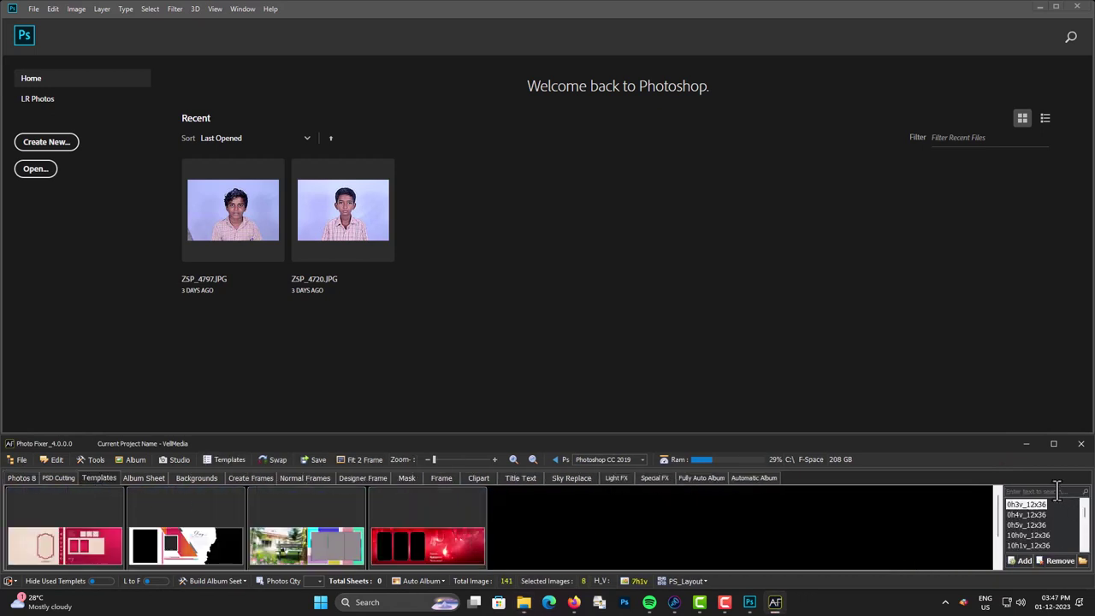
{"action": "scroll", "coordinate": [1085, 548], "scroll_direction": "down", "scroll_amount": 3}
{"action": "scroll", "coordinate": [1044, 526], "scroll_direction": "up", "scroll_amount": 3}
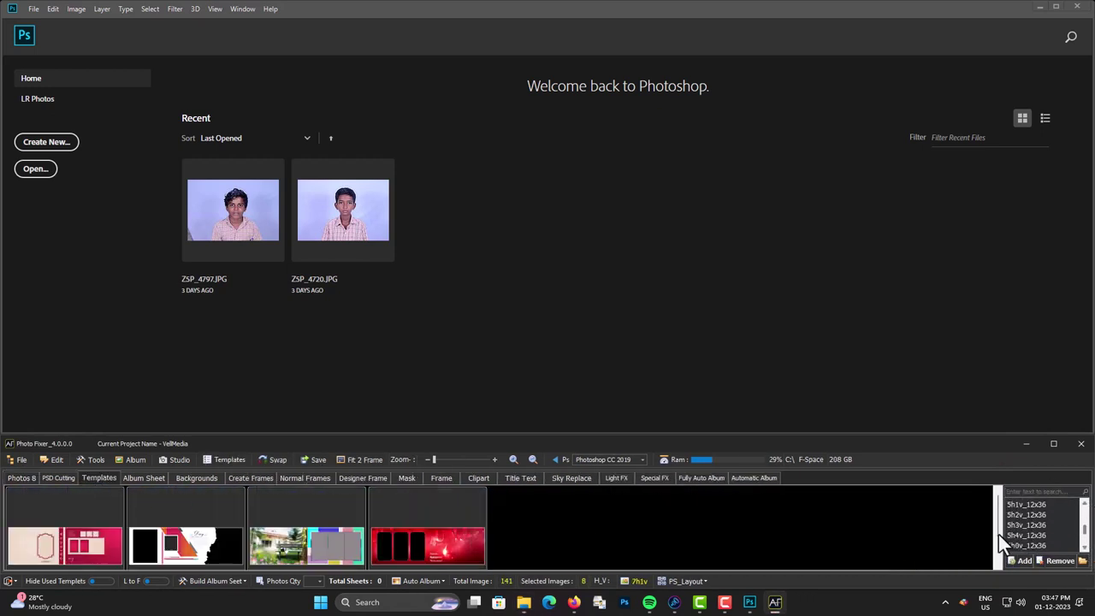
{"action": "left_click", "coordinate": [1026, 525]}
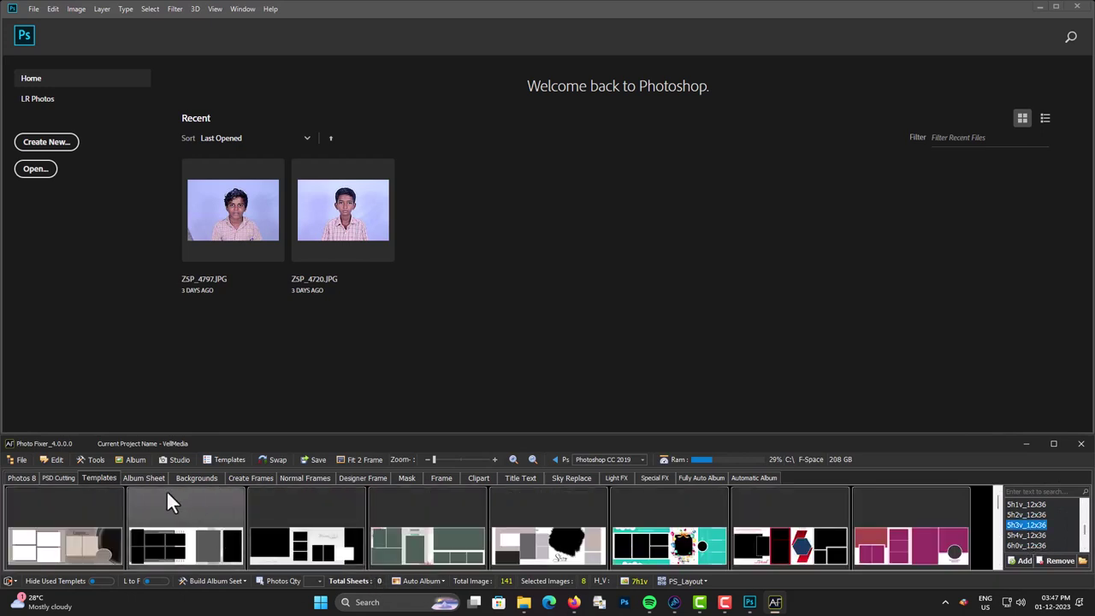
{"action": "left_click", "coordinate": [17, 478]}
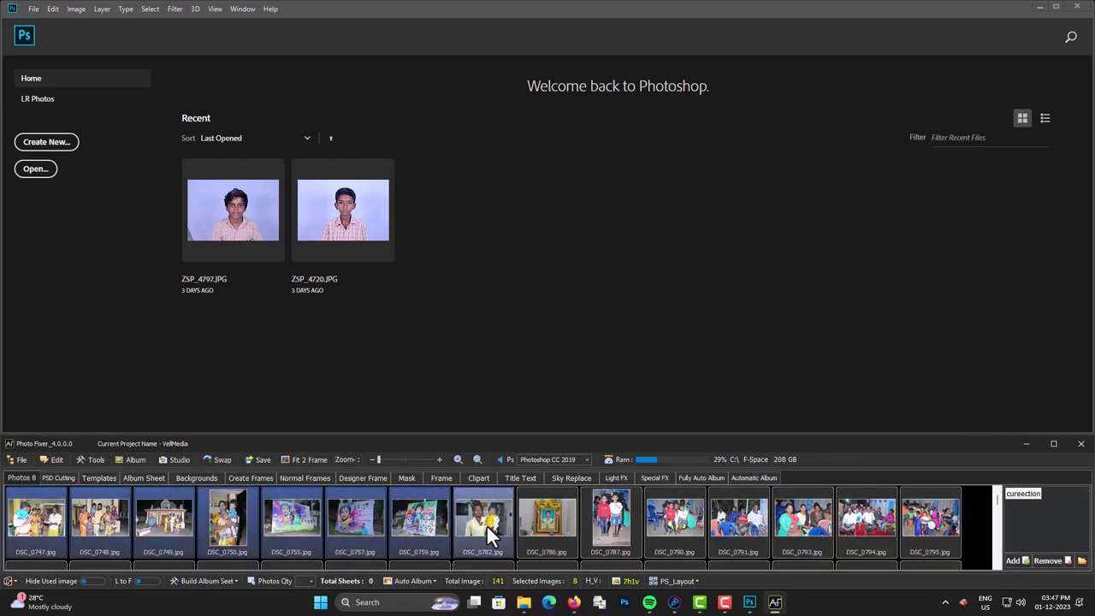
{"action": "right_click", "coordinate": [35, 516]}
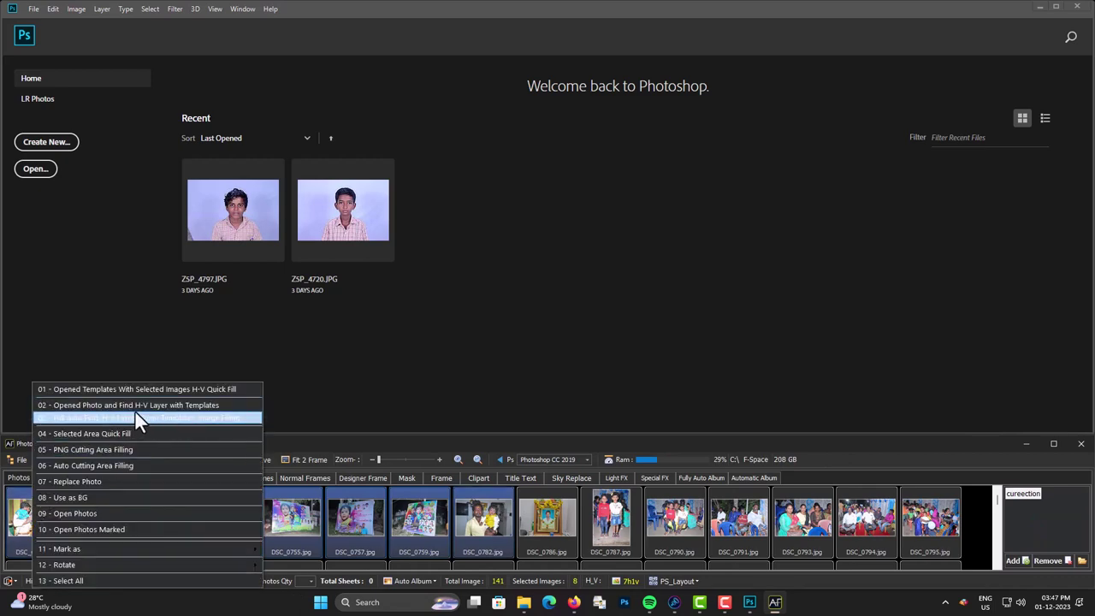
Step: Open the eight photos in Photoshop and choose template 7h1v_17 in an enlarged browser
{"action": "left_click", "coordinate": [149, 407]}
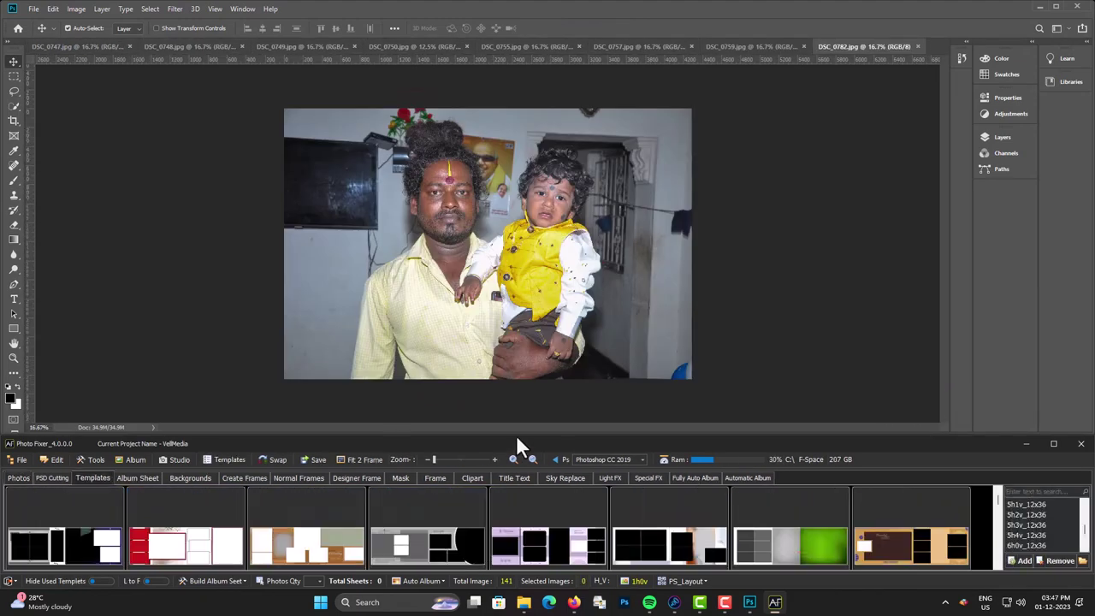
{"action": "left_click_drag", "start_coordinate": [516, 434], "coordinate": [519, 379]}
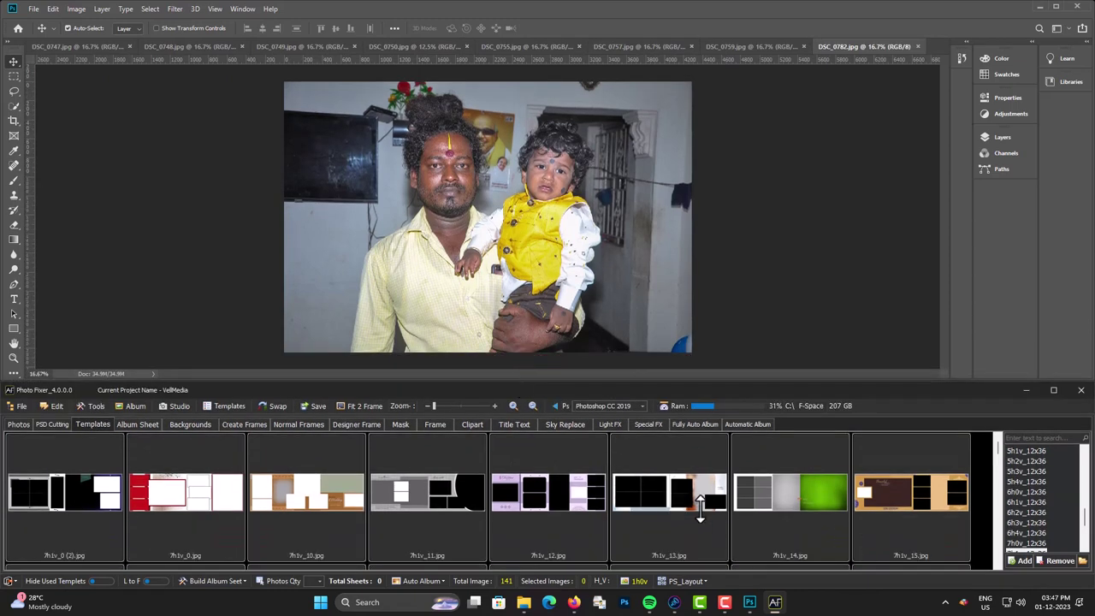
{"action": "scroll", "coordinate": [803, 508], "scroll_direction": "down", "scroll_amount": 1}
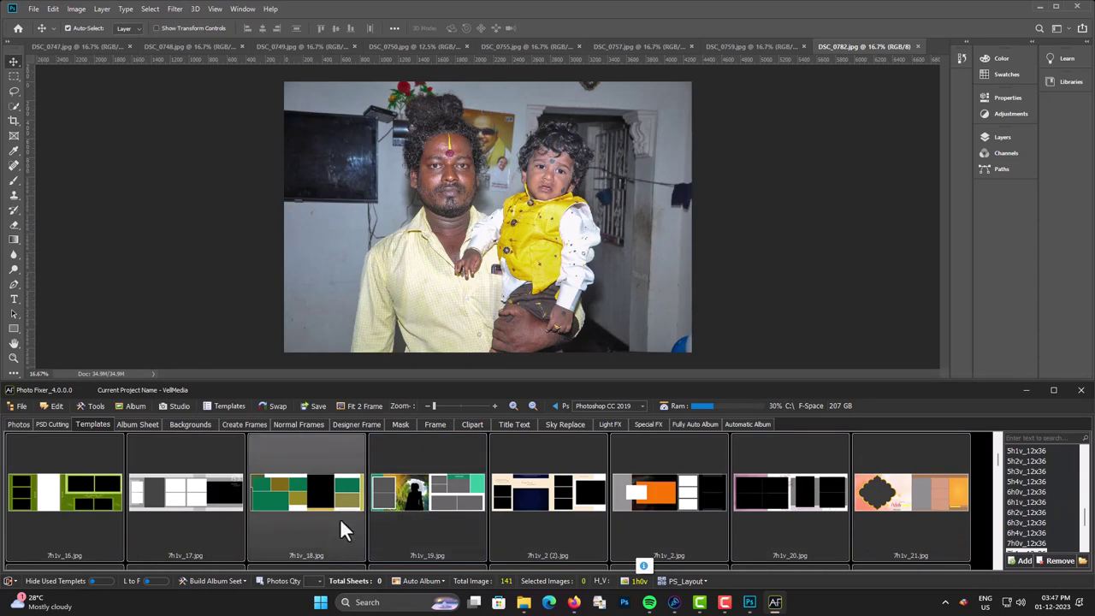
{"action": "left_click", "coordinate": [167, 500]}
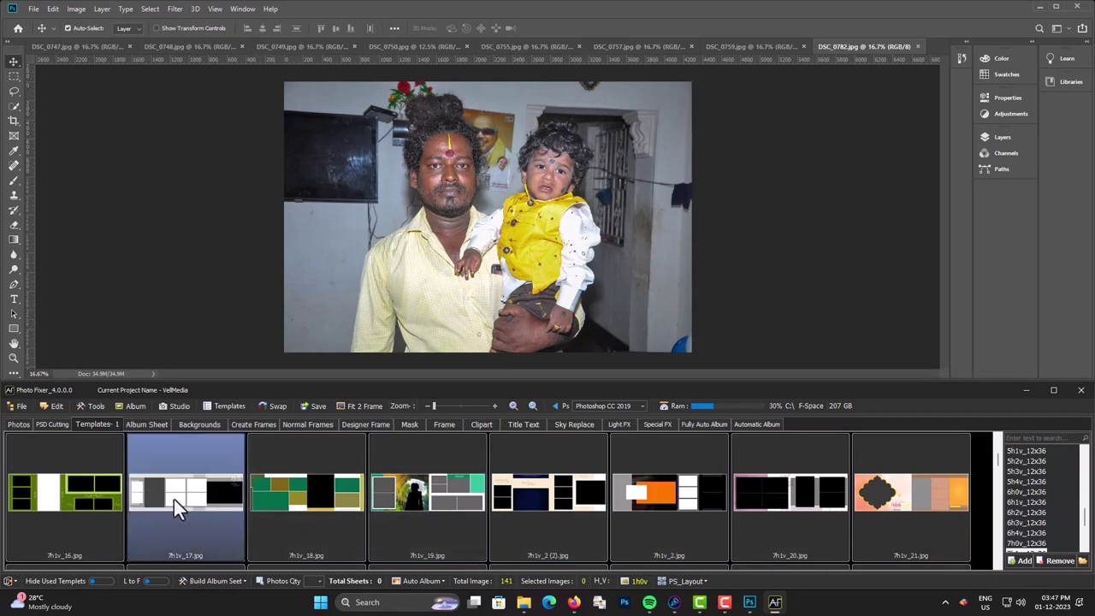
Step: Scroll through the 7h1v template grid and select template 7h1v_9
{"action": "scroll", "coordinate": [168, 503], "scroll_direction": "down", "scroll_amount": 1}
{"action": "scroll", "coordinate": [567, 498], "scroll_direction": "down", "scroll_amount": 1}
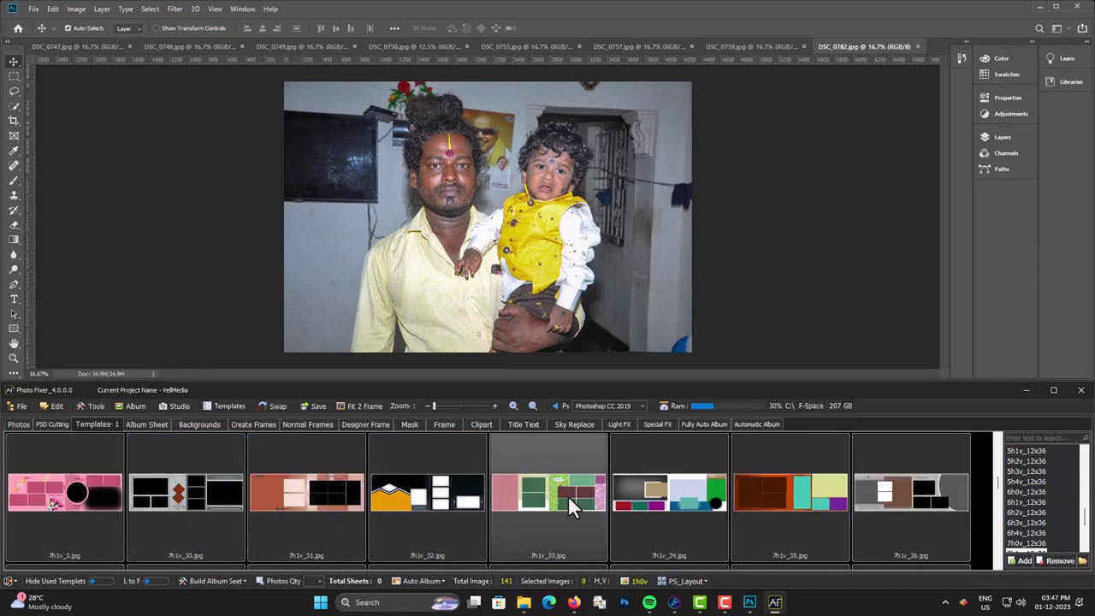
{"action": "scroll", "coordinate": [855, 512], "scroll_direction": "down", "scroll_amount": 2}
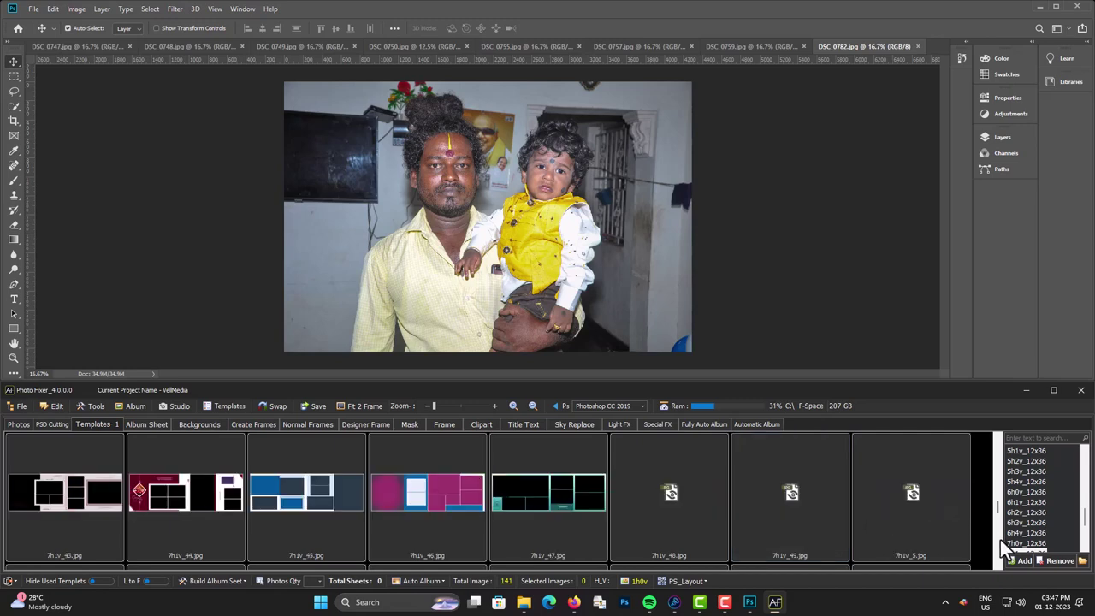
{"action": "scroll", "coordinate": [1000, 539], "scroll_direction": "down", "scroll_amount": 3}
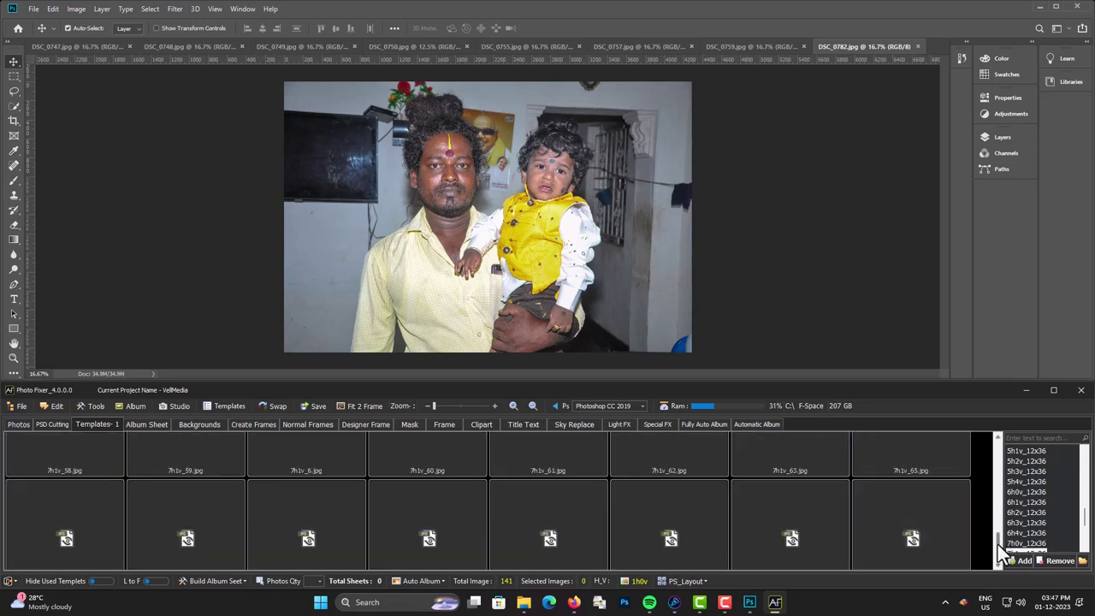
{"action": "scroll", "coordinate": [999, 556], "scroll_direction": "down", "scroll_amount": 1}
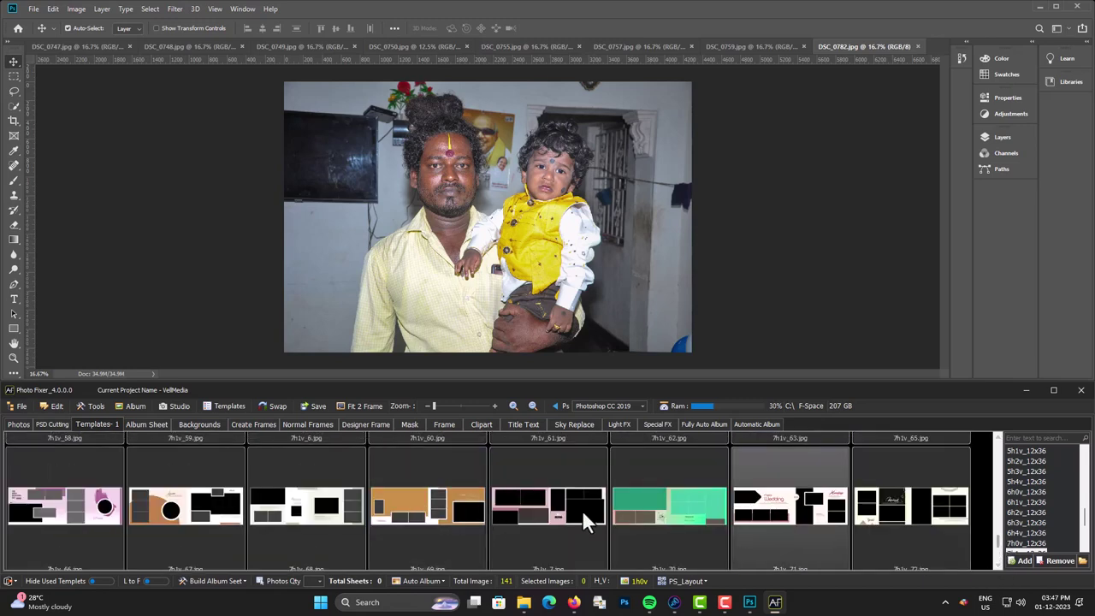
{"action": "scroll", "coordinate": [703, 513], "scroll_direction": "down", "scroll_amount": 2}
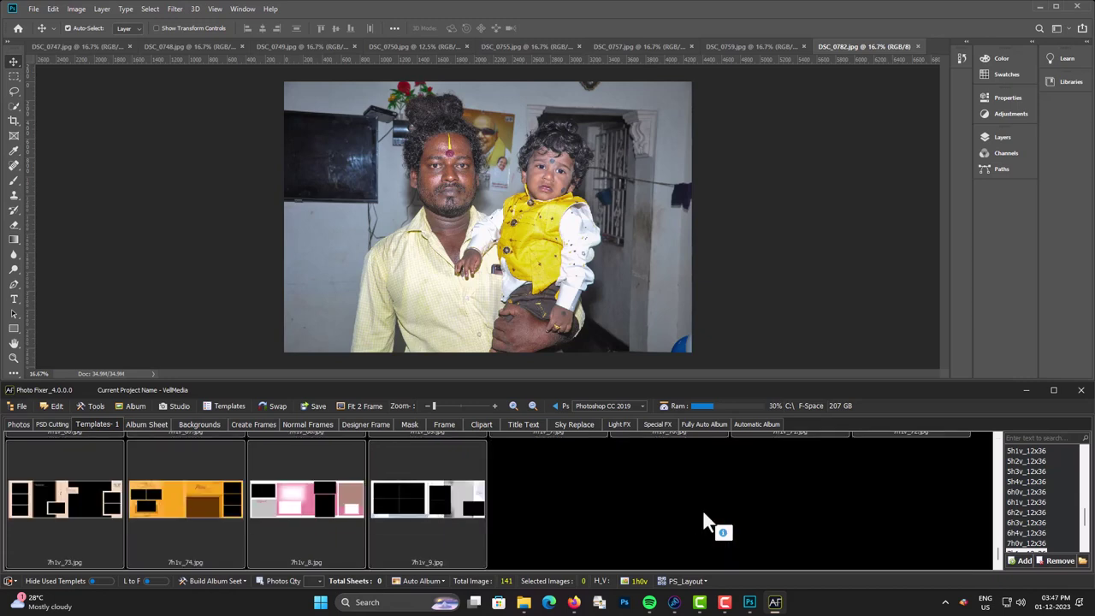
{"action": "left_click", "coordinate": [454, 509]}
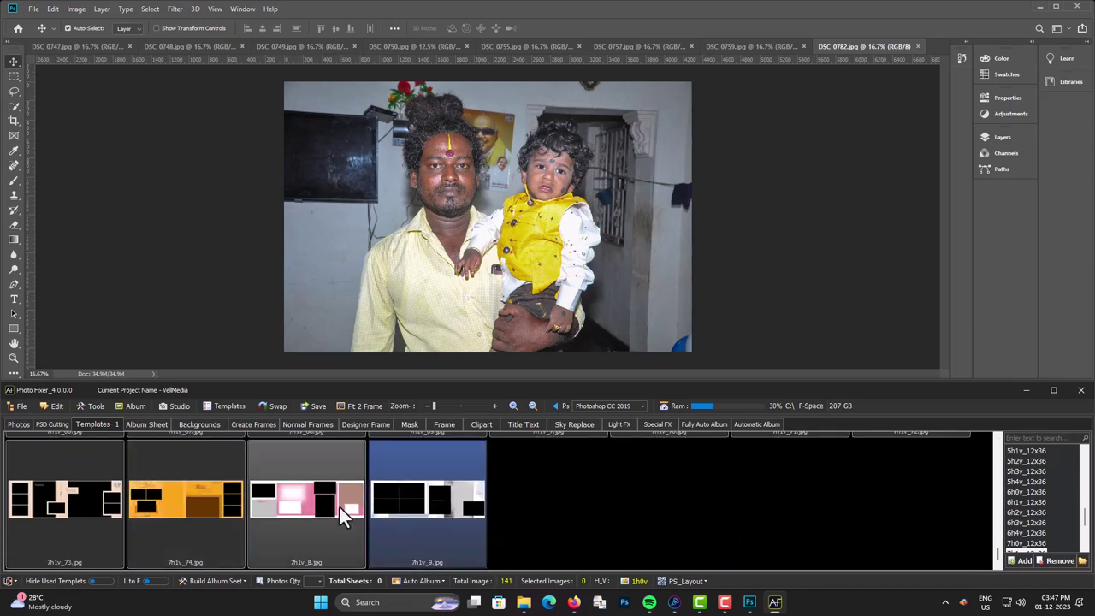
Step: Auto-fill template 7h1v_9 with the open Photoshop photos, leaving the missing font unresolved
{"action": "right_click", "coordinate": [454, 505]}
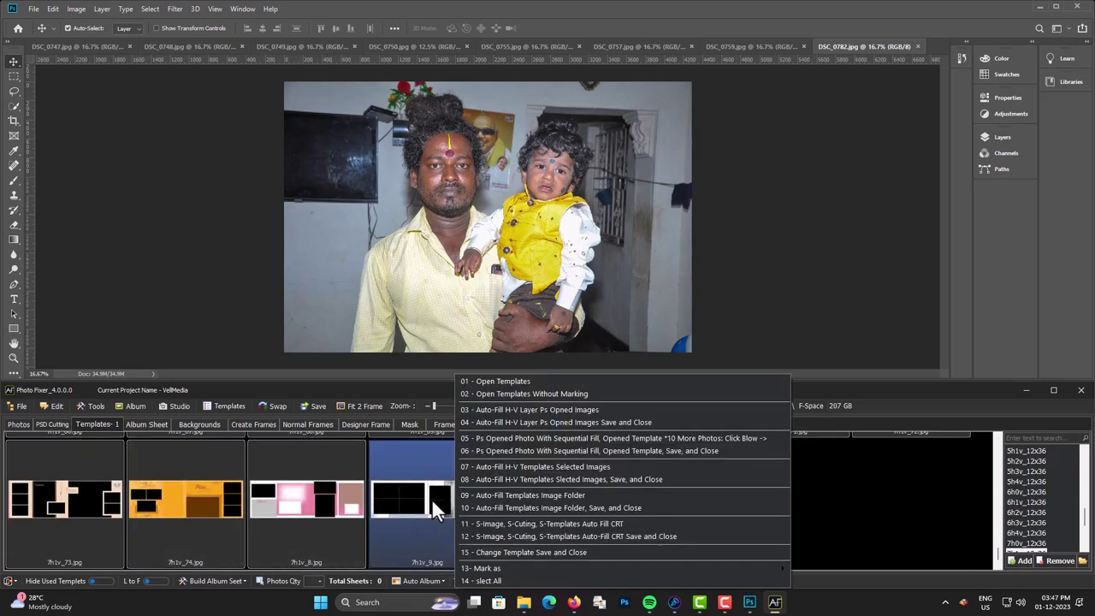
{"action": "left_click", "coordinate": [530, 410]}
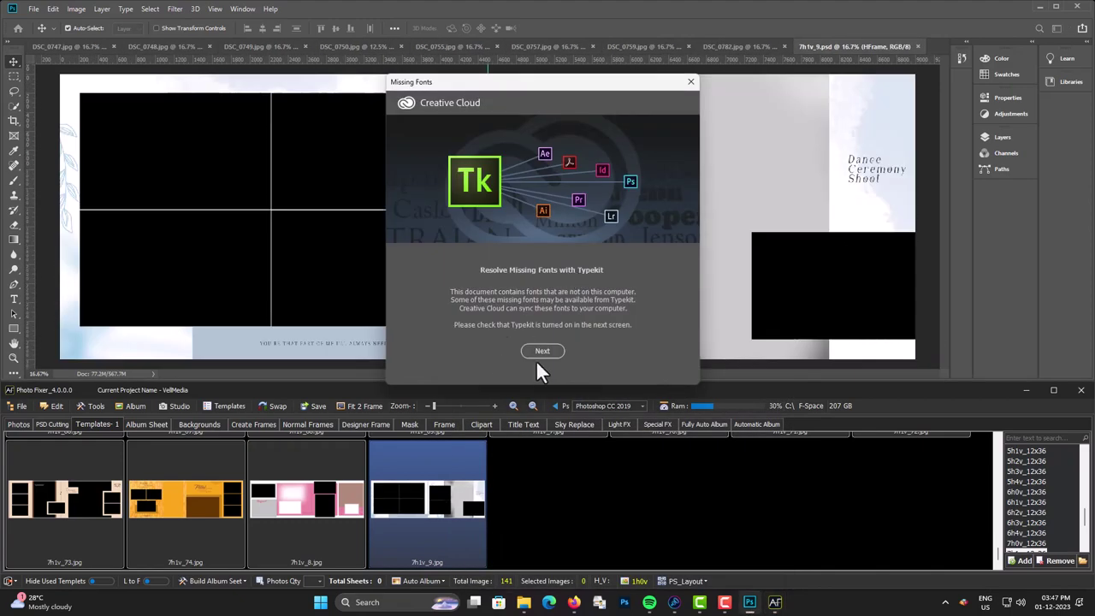
{"action": "left_click", "coordinate": [538, 355]}
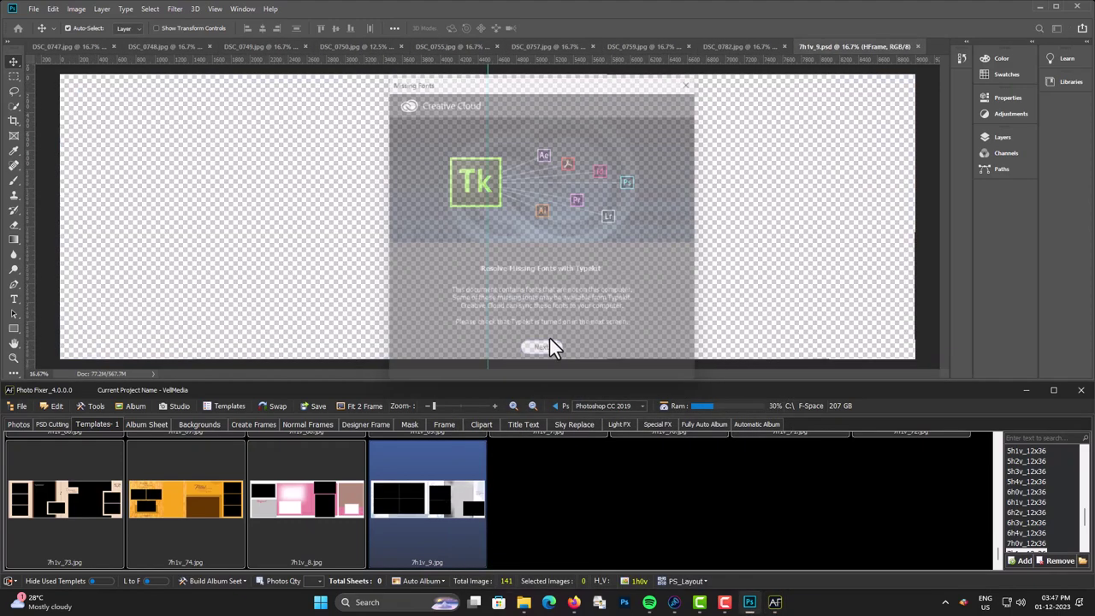
{"action": "left_click", "coordinate": [452, 310]}
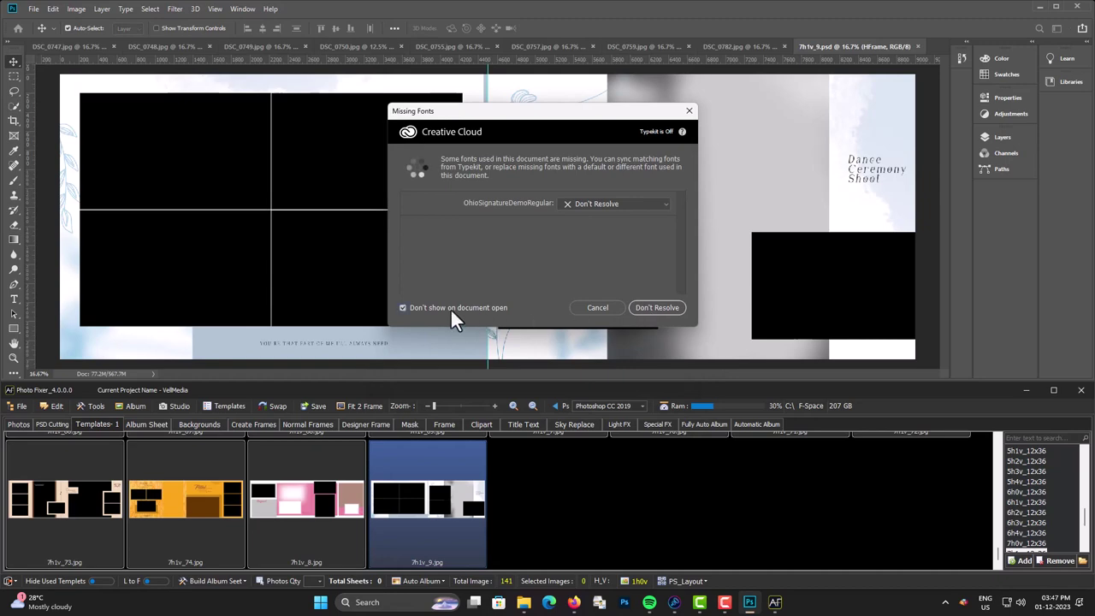
{"action": "left_click", "coordinate": [656, 307]}
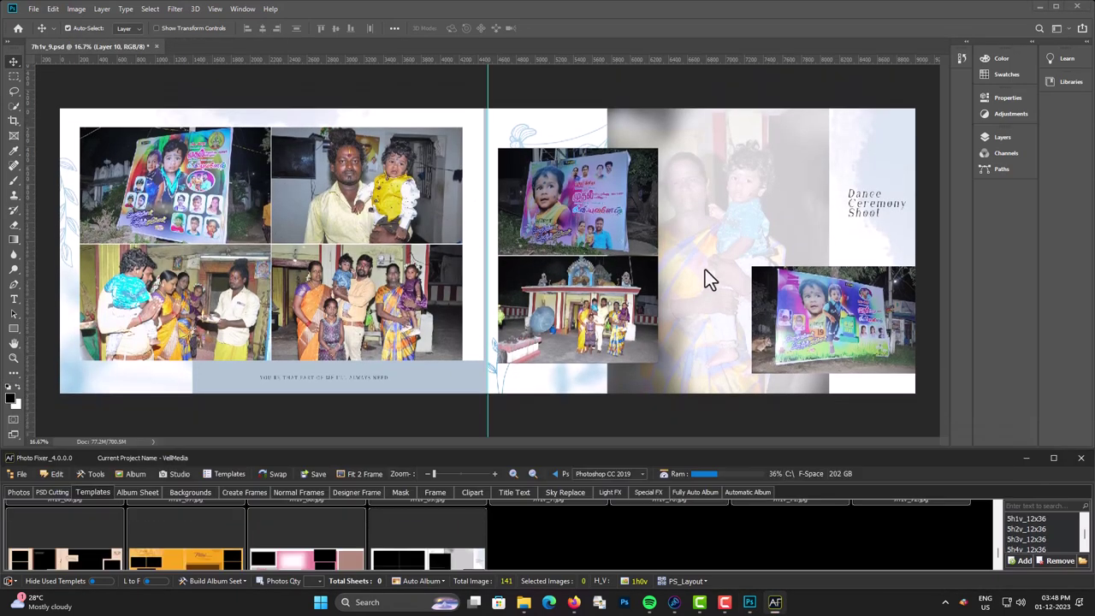
Step: Select Layer 6 under the right-page photo and show an enlarged Layers panel
{"action": "right_click", "coordinate": [707, 262]}
{"action": "left_click", "coordinate": [738, 275]}
{"action": "right_click", "coordinate": [725, 268]}
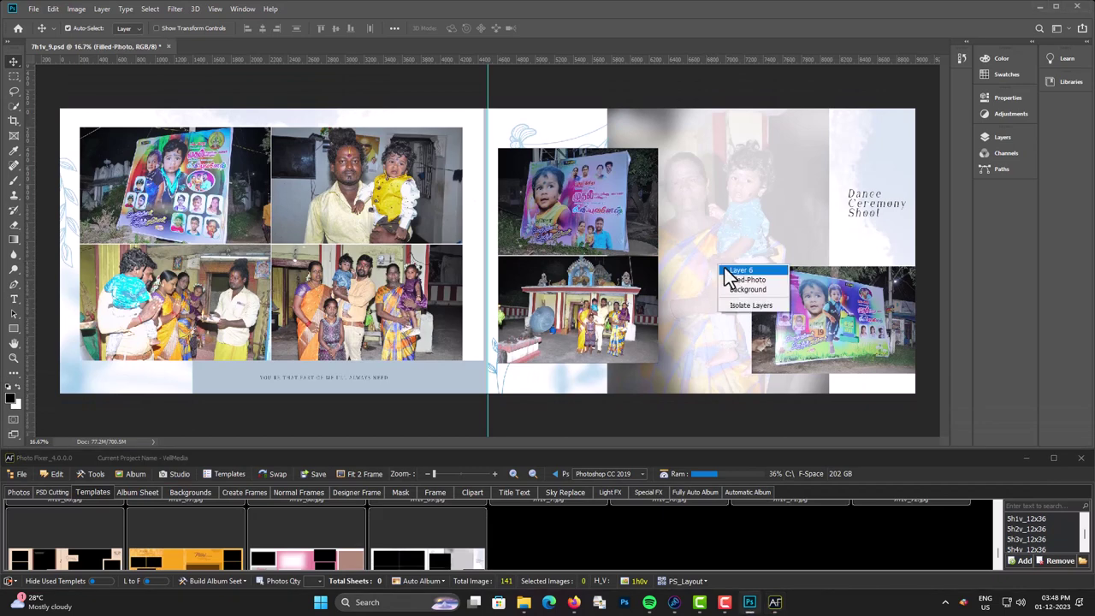
{"action": "left_click", "coordinate": [727, 268]}
{"action": "key", "text": "F7"}
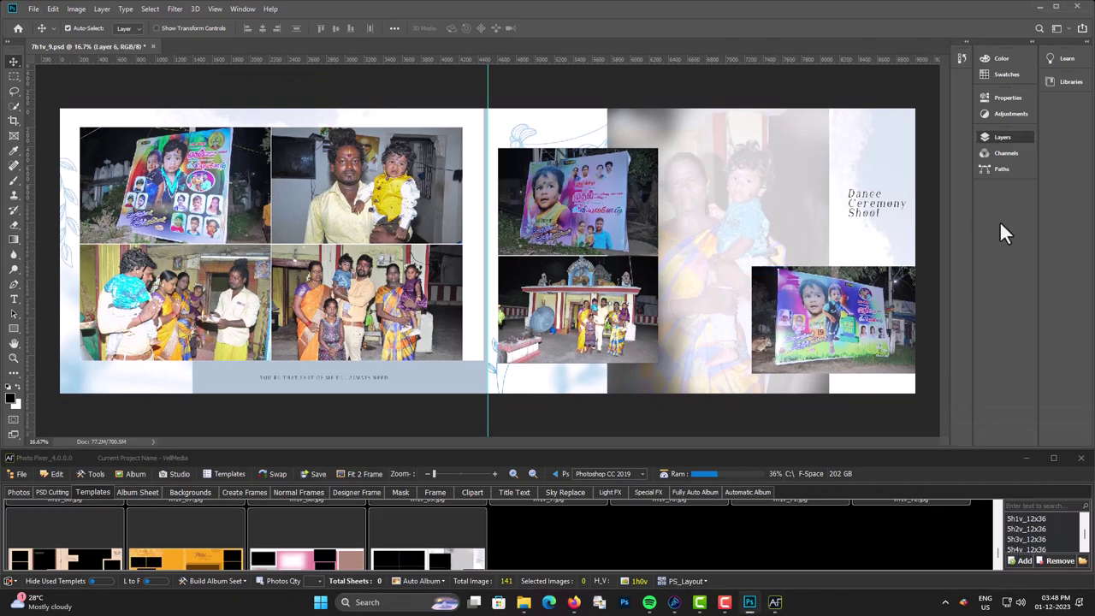
{"action": "mouse_move", "coordinate": [933, 257]}
{"action": "left_mouse_down"}
{"action": "mouse_move", "coordinate": [933, 434]}
{"action": "mouse_move", "coordinate": [767, 244]}
{"action": "mouse_move", "coordinate": [907, 321]}
{"action": "left_mouse_up"}
{"action": "scroll", "coordinate": [906, 321], "scroll_direction": "down", "scroll_amount": 2}
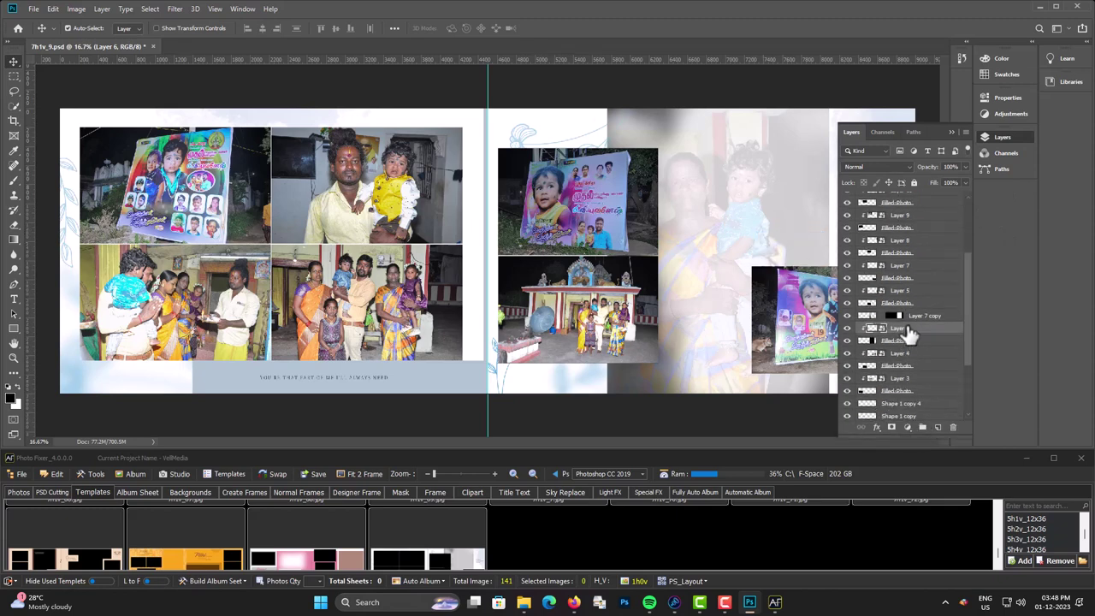
Step: Set the Filled-Photo layer's opacity to 100%, then save and close the spread
{"action": "left_click", "coordinate": [909, 341]}
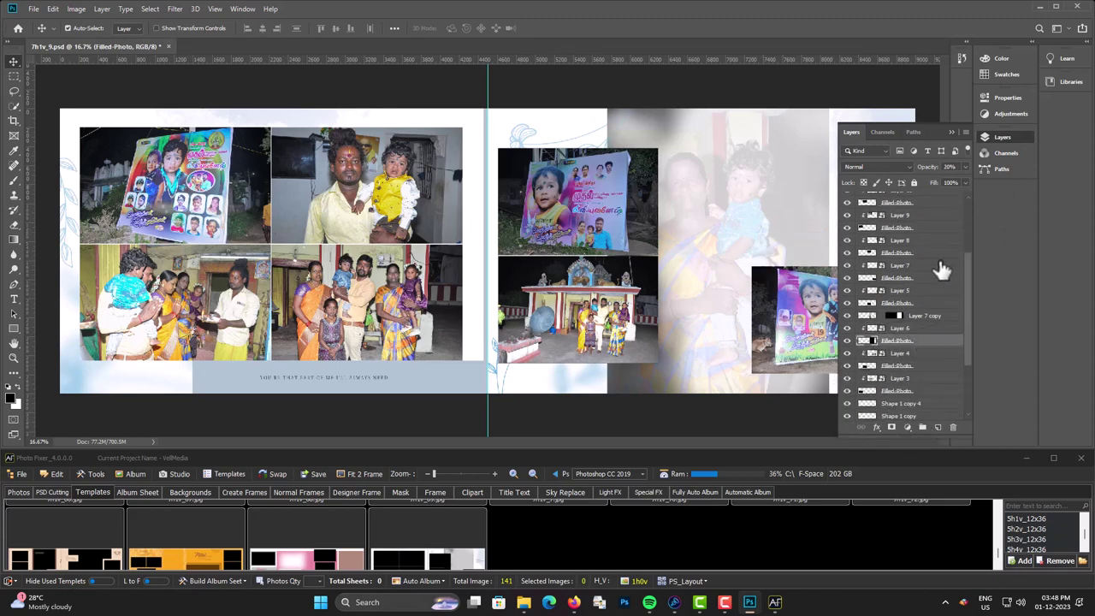
{"action": "key", "text": "2"}
{"action": "left_click_drag", "start_coordinate": [965, 166], "coordinate": [986, 178]}
{"action": "left_click", "coordinate": [971, 145]}
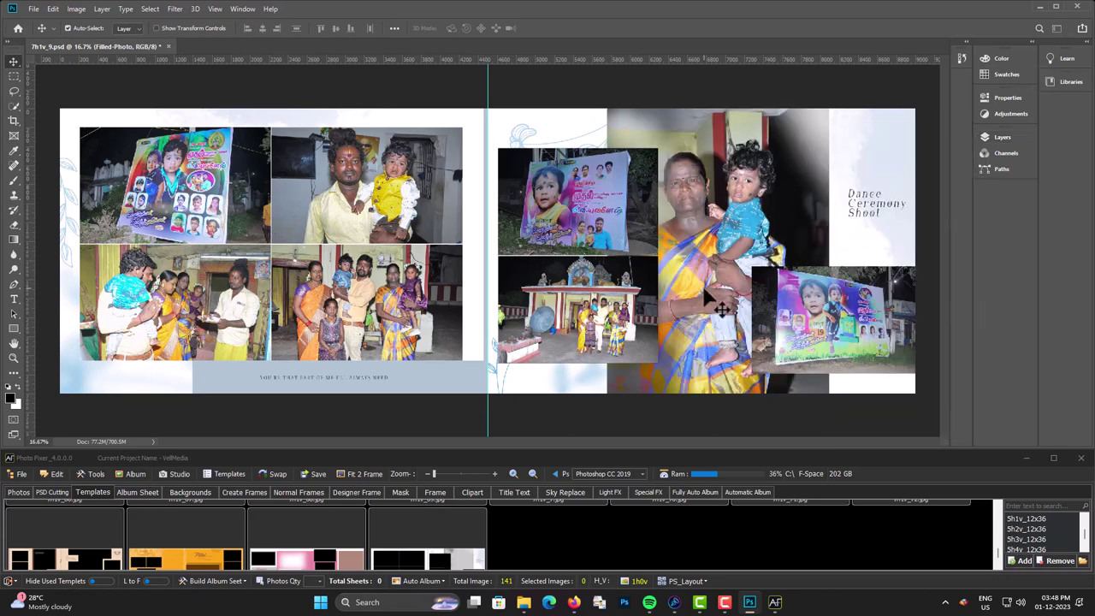
{"action": "left_click", "coordinate": [313, 475]}
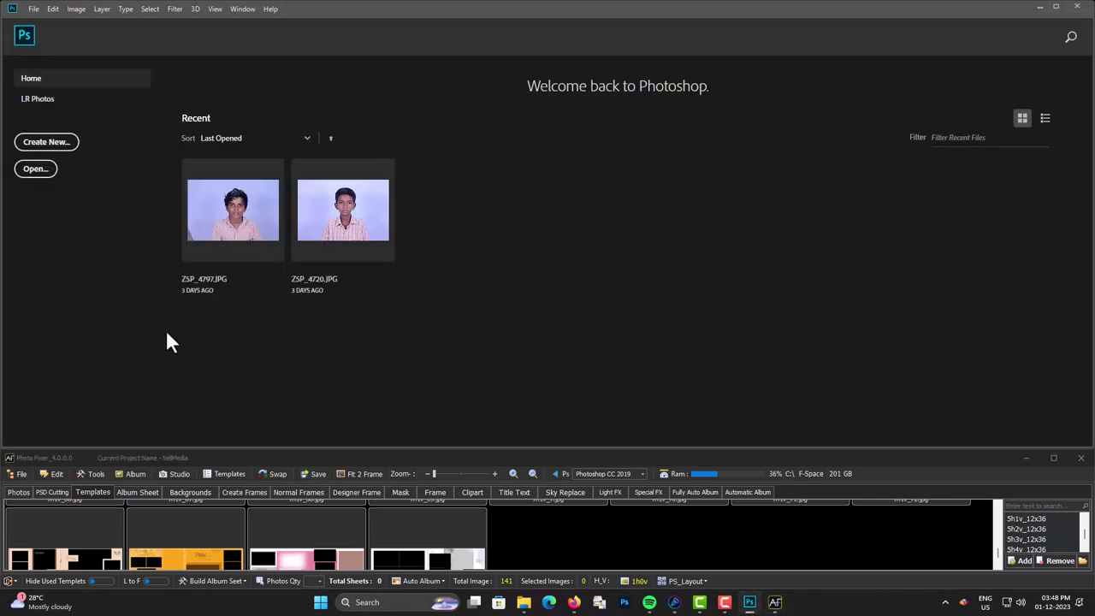
Step: Open album sheet 1.jpg in Photoshop from the Album Sheet panel
{"action": "left_click", "coordinate": [134, 492]}
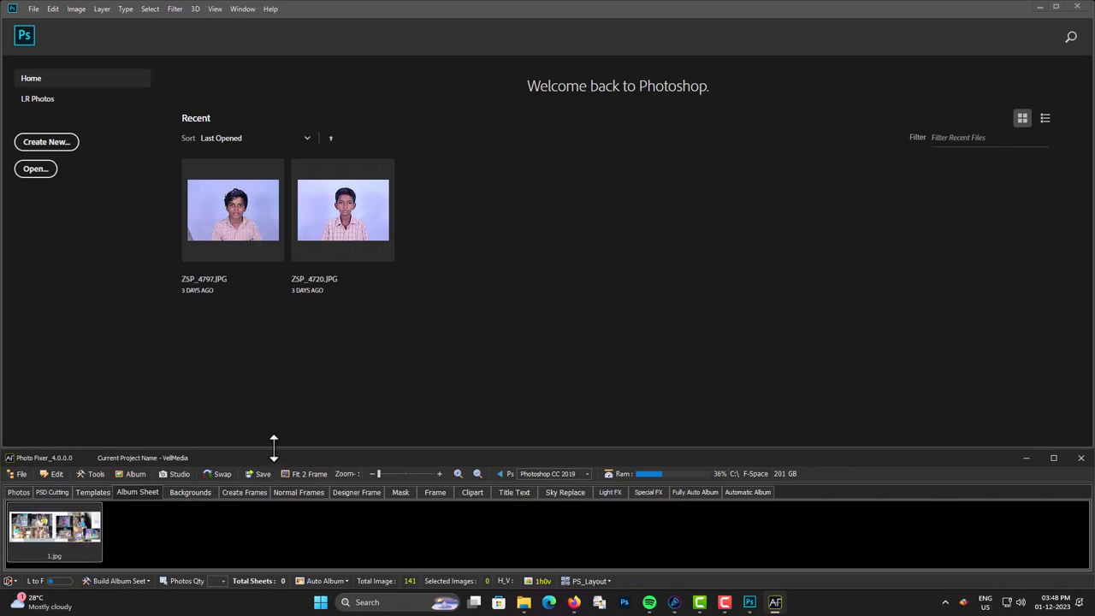
{"action": "mouse_move", "coordinate": [273, 452]}
{"action": "left_mouse_down"}
{"action": "mouse_move", "coordinate": [297, 356]}
{"action": "mouse_move", "coordinate": [231, 402]}
{"action": "left_mouse_up"}
{"action": "right_click", "coordinate": [74, 468]}
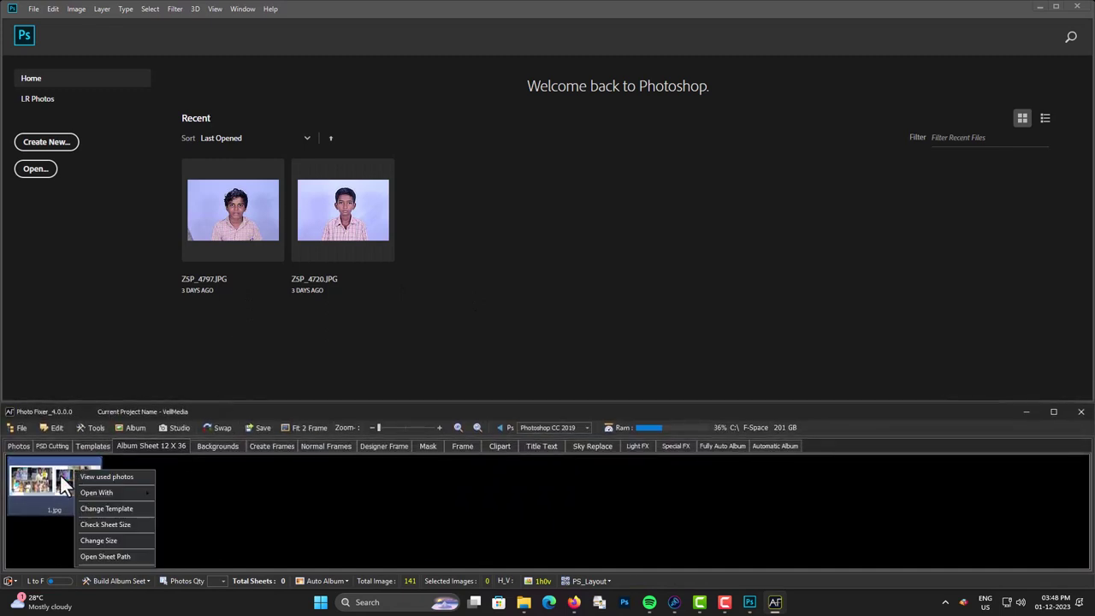
{"action": "mouse_move", "coordinate": [96, 492]}
{"action": "left_click", "coordinate": [171, 493]}
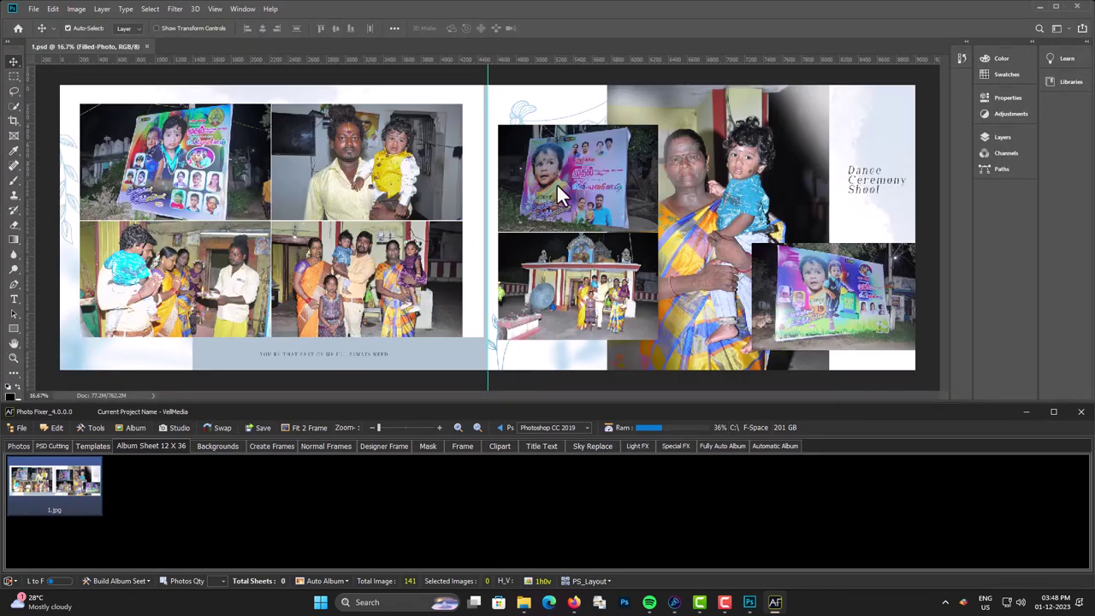
Step: Shift the poster photo right in its frame and swap the temple and top-left photos
{"action": "mouse_move", "coordinate": [539, 203]}
{"action": "left_mouse_down"}
{"action": "mouse_move", "coordinate": [617, 195]}
{"action": "mouse_move", "coordinate": [577, 192]}
{"action": "left_mouse_up"}
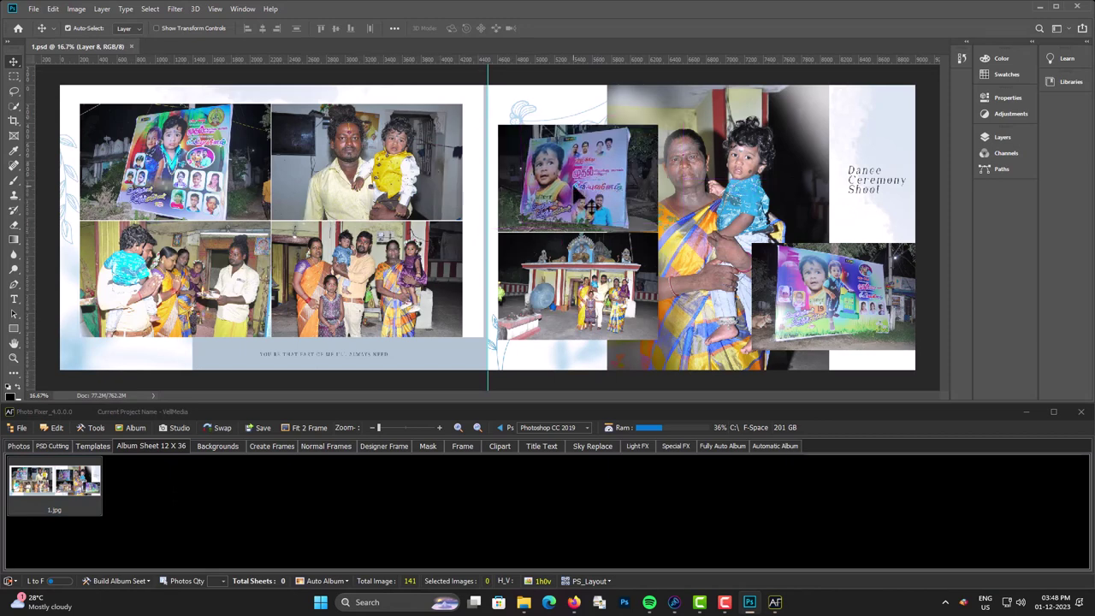
{"action": "right_click", "coordinate": [589, 205]}
{"action": "left_click", "coordinate": [592, 214]}
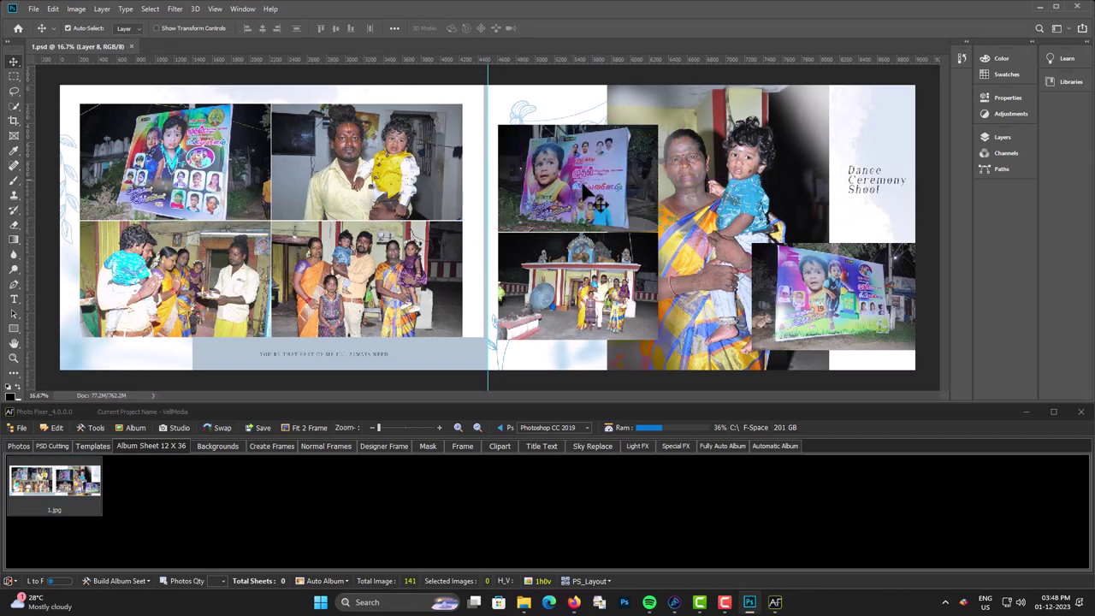
{"action": "right_click", "coordinate": [599, 291]}
{"action": "left_click", "coordinate": [612, 300]}
{"action": "right_click", "coordinate": [225, 183]}
{"action": "left_click", "coordinate": [244, 195]}
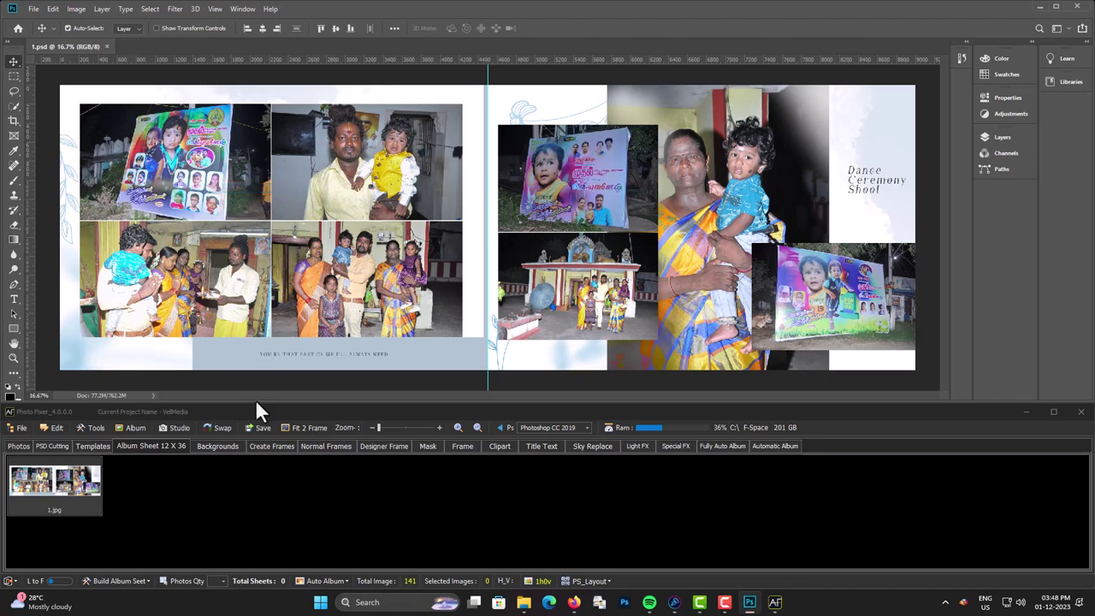
{"action": "left_click", "coordinate": [216, 427]}
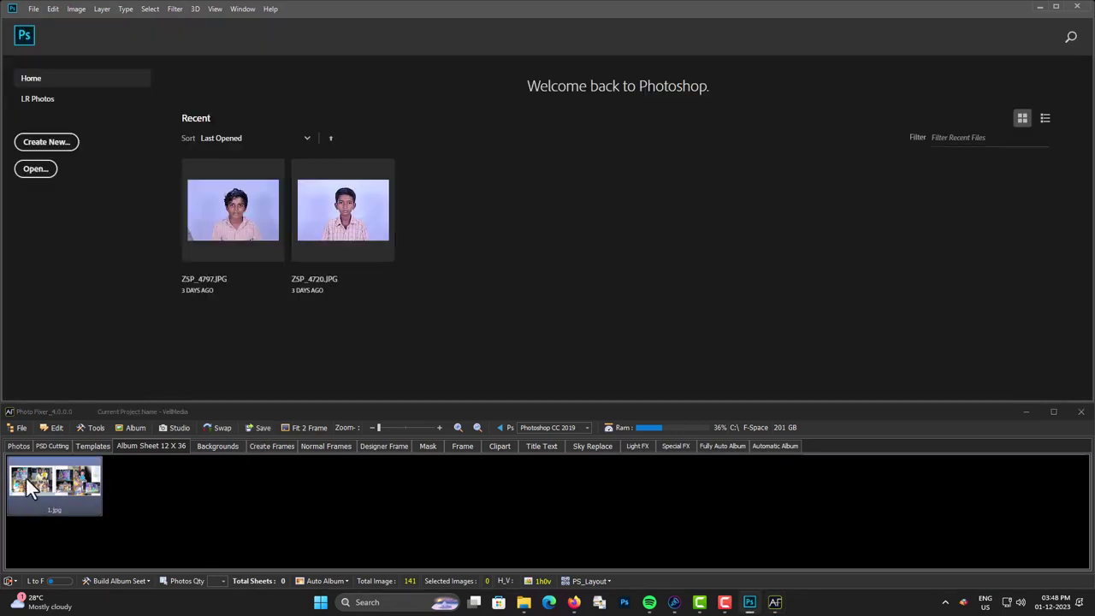
Step: Reopen 1.jpg in Photoshop to check the swapped frames, then close it
{"action": "right_click", "coordinate": [48, 482]}
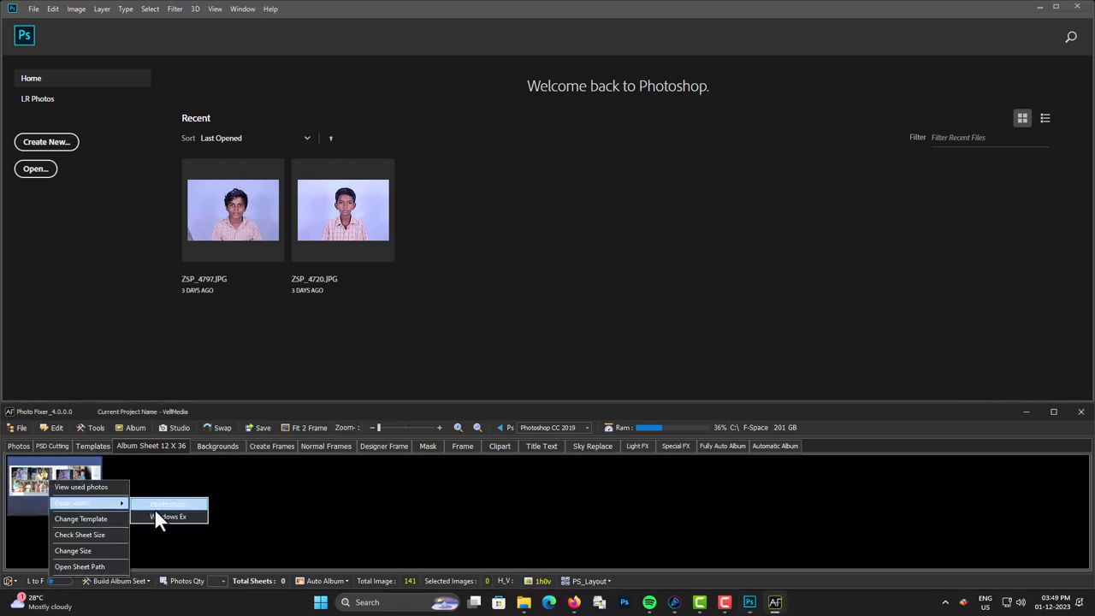
{"action": "left_click", "coordinate": [158, 505]}
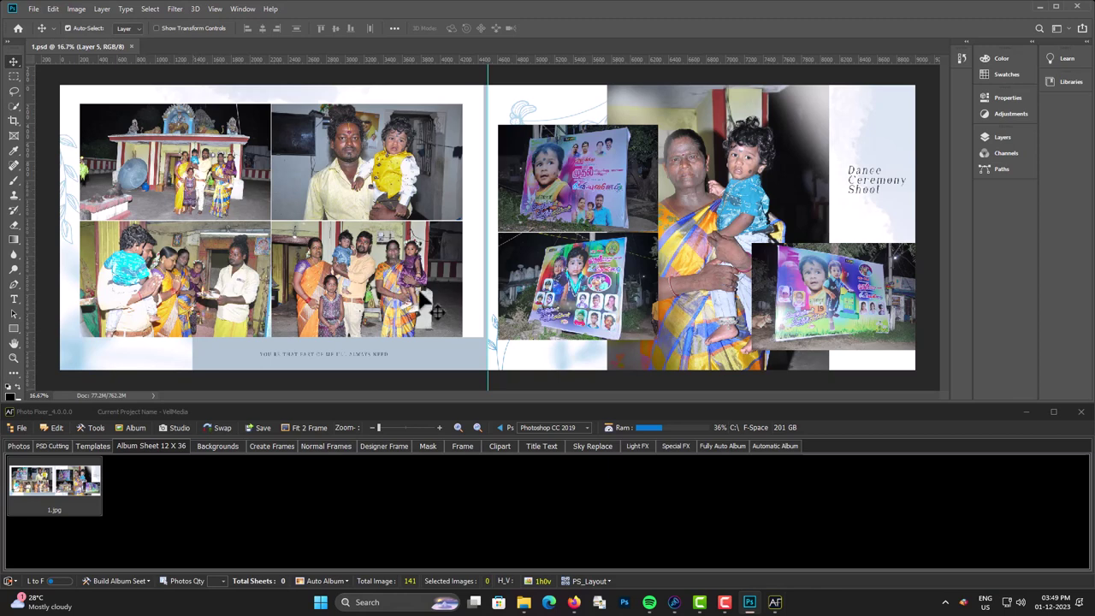
{"action": "left_click", "coordinate": [224, 445]}
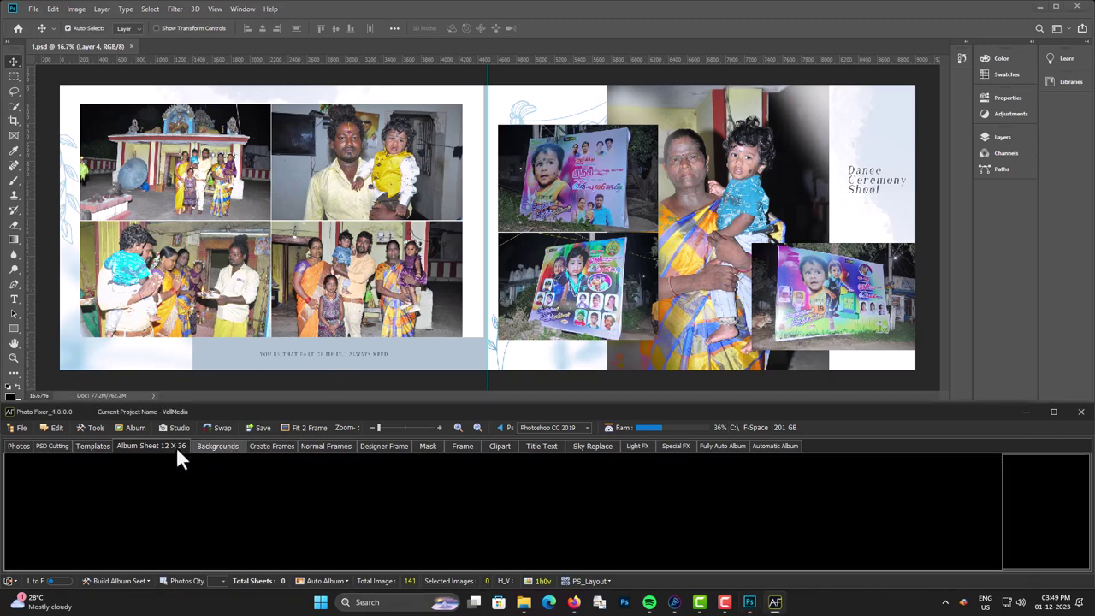
{"action": "left_click", "coordinate": [163, 446]}
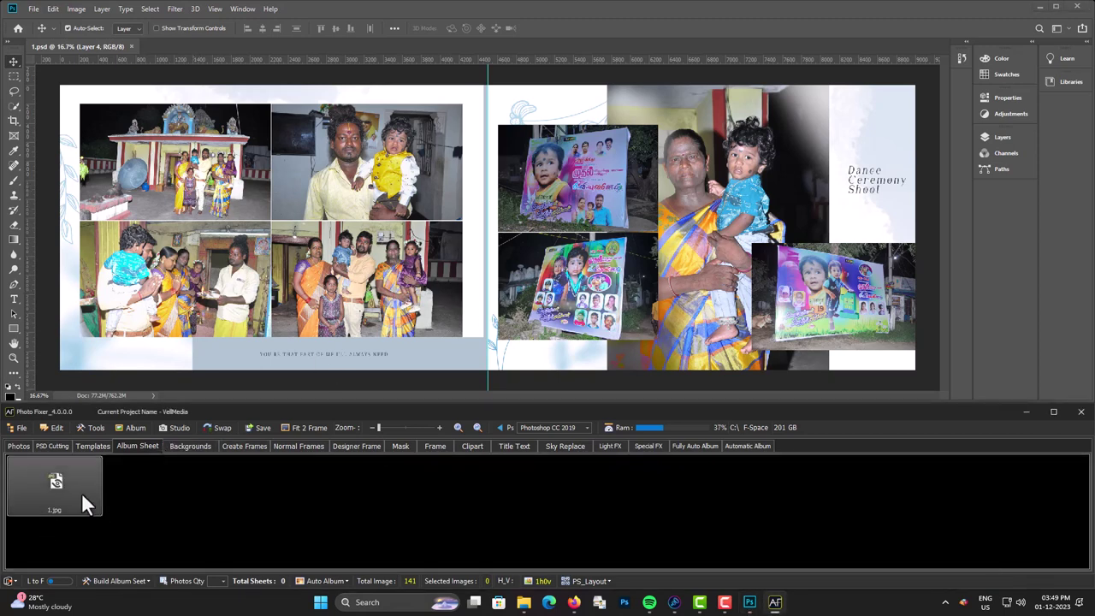
{"action": "left_click", "coordinate": [132, 46]}
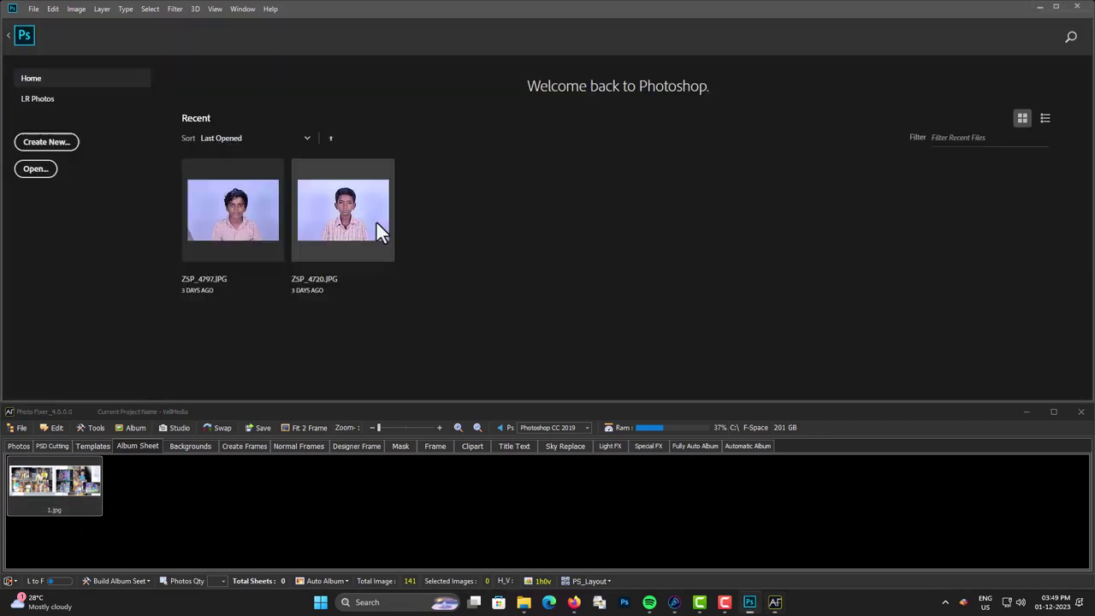
Step: Preview 1.jpg full-size in the Windows image viewer, then close the preview
{"action": "right_click", "coordinate": [78, 488]}
{"action": "mouse_move", "coordinate": [111, 511]}
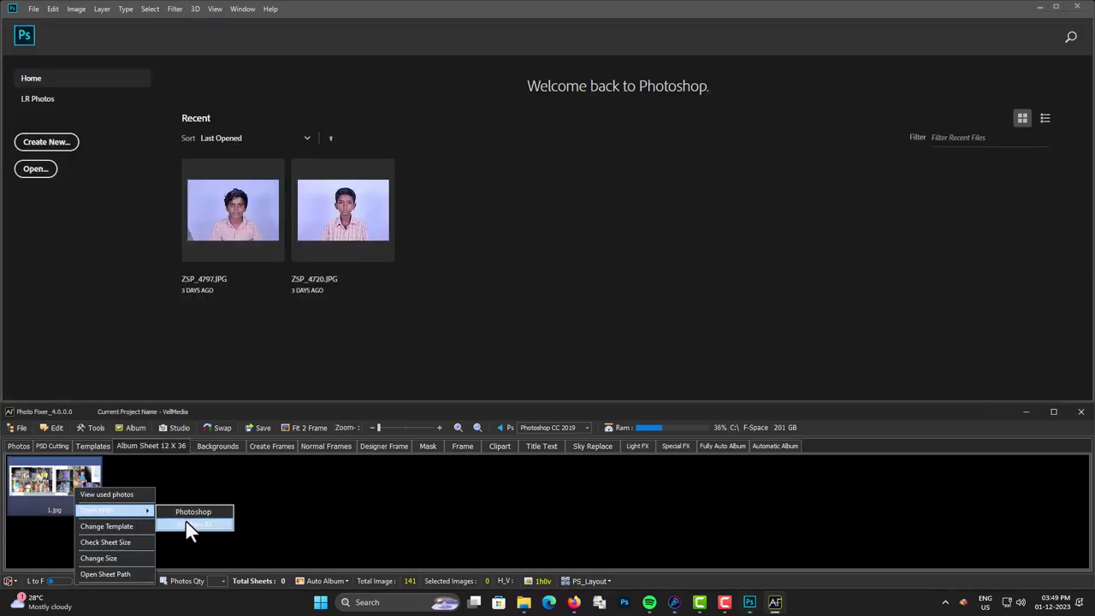
{"action": "left_click", "coordinate": [196, 521]}
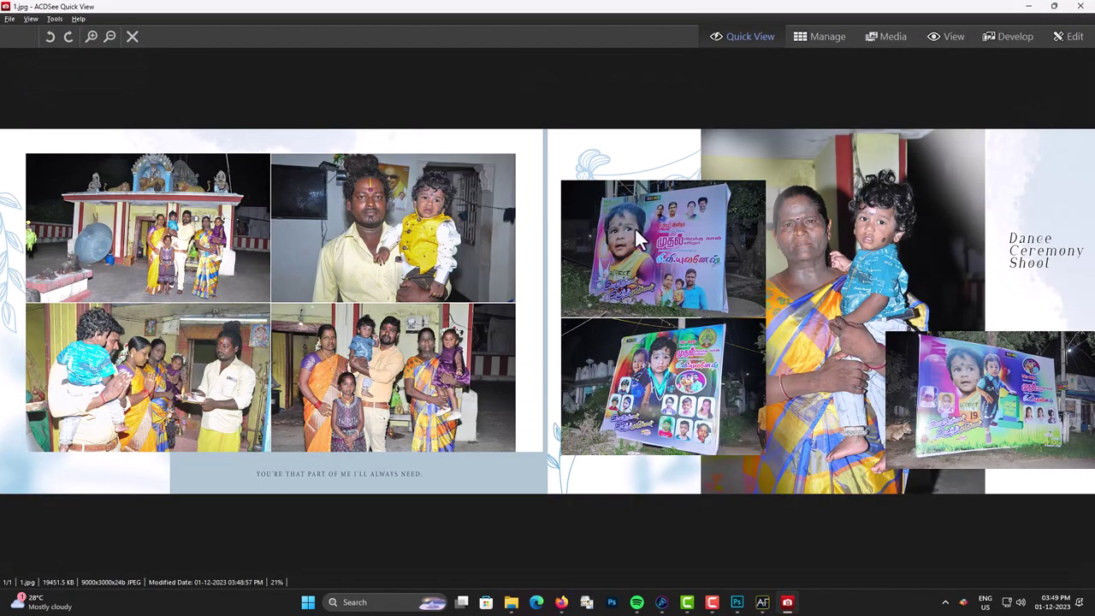
{"action": "left_click", "coordinate": [1076, 7]}
Step: View the list of photos used in the album sheet, then close it
{"action": "right_click", "coordinate": [50, 480]}
{"action": "mouse_move", "coordinate": [74, 504]}
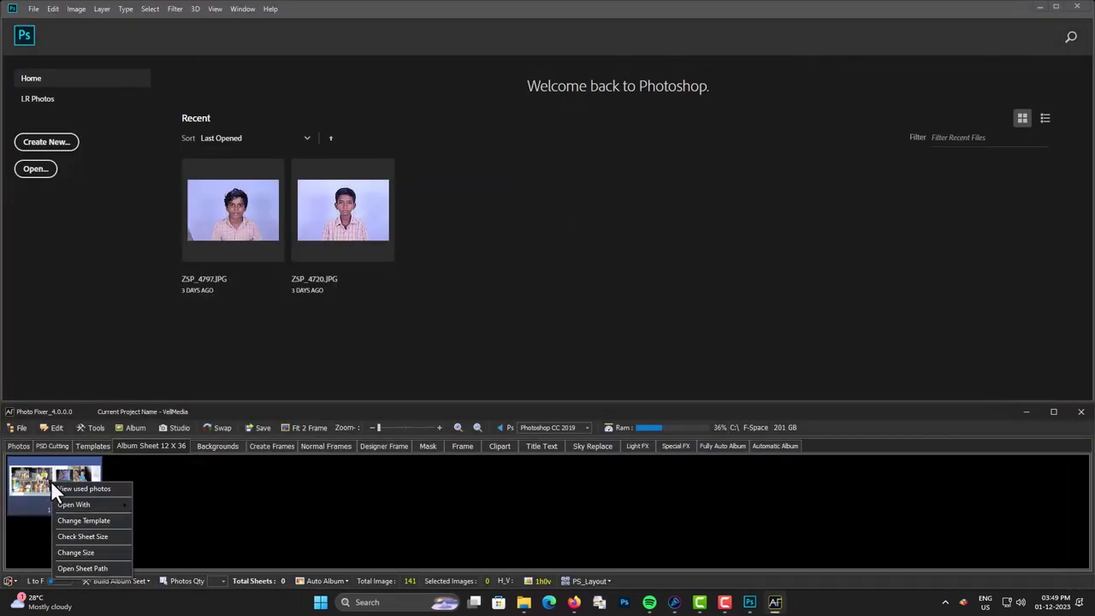
{"action": "left_click", "coordinate": [109, 490]}
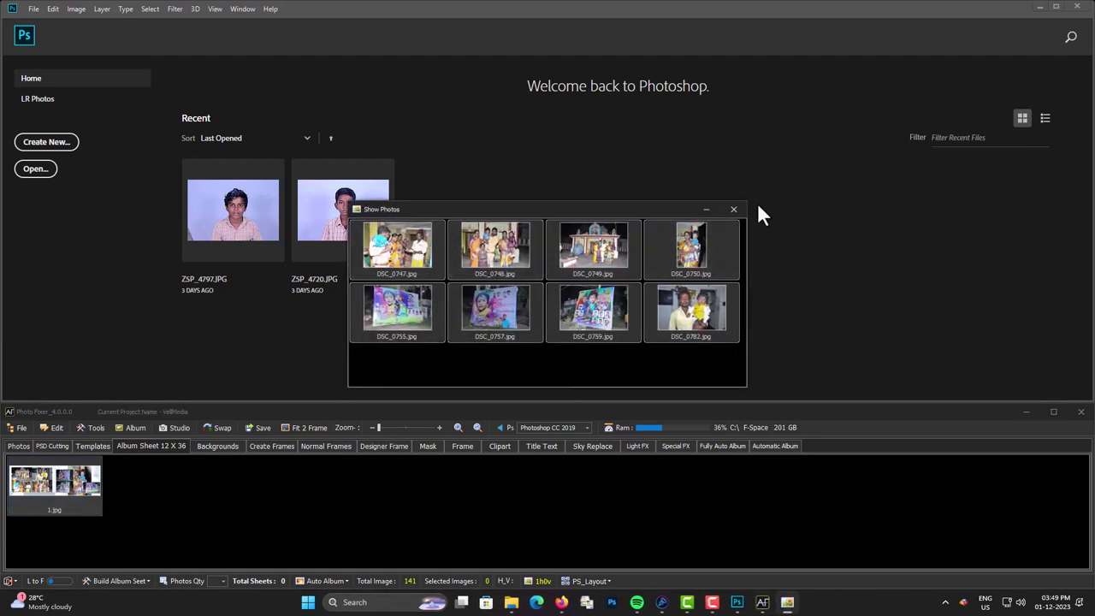
{"action": "left_click", "coordinate": [58, 480]}
Step: Change the sheet's template, trying 7h1v_60 before settling on 7h1v_52
{"action": "right_click", "coordinate": [58, 481]}
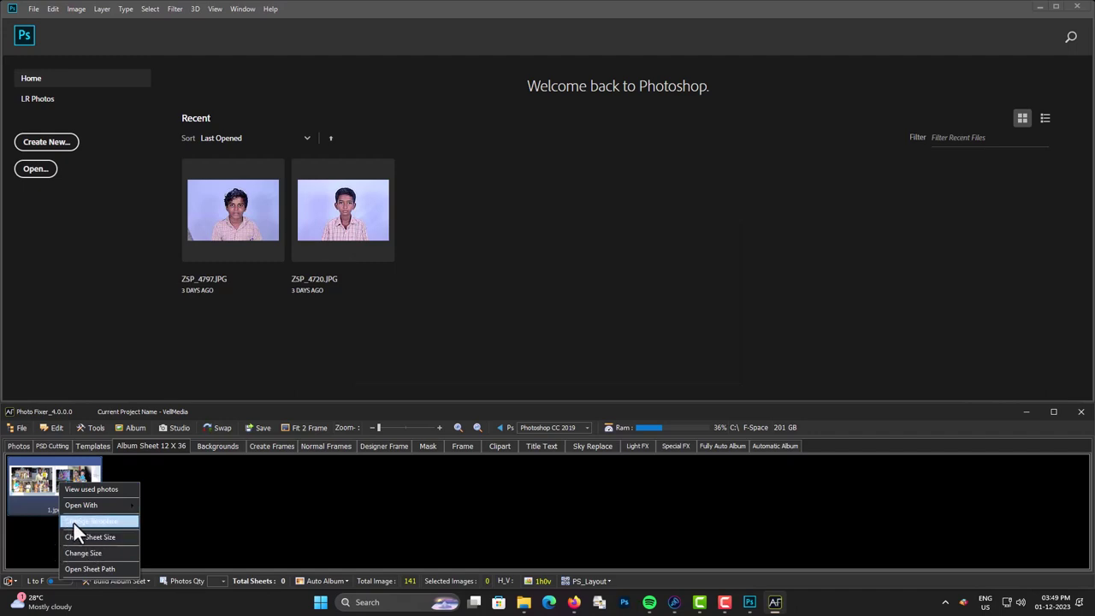
{"action": "left_click", "coordinate": [97, 522]}
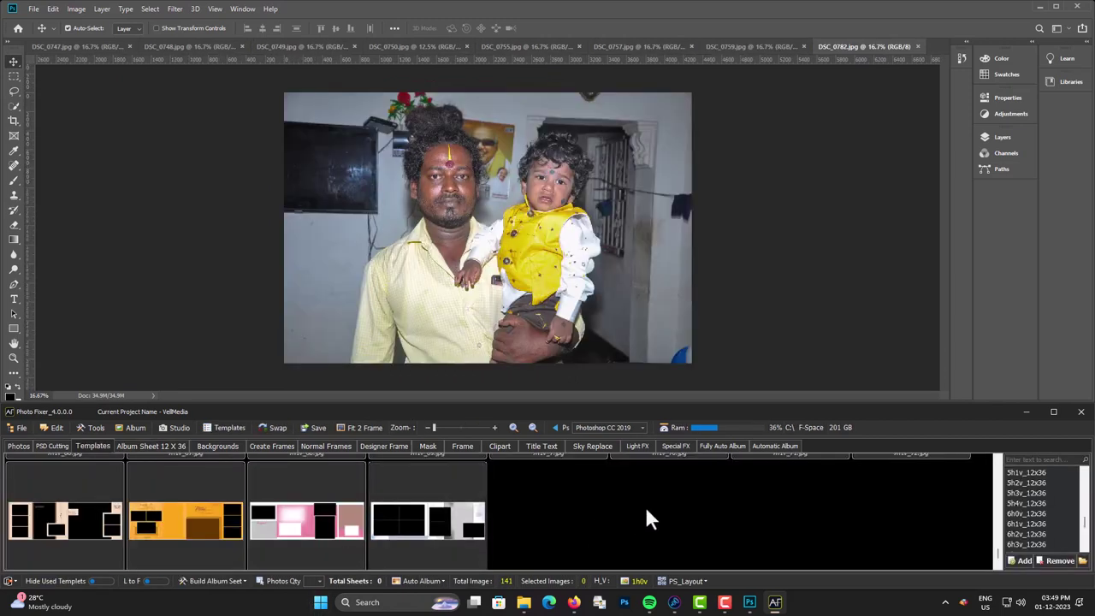
{"action": "left_click_drag", "start_coordinate": [998, 552], "coordinate": [1002, 547]}
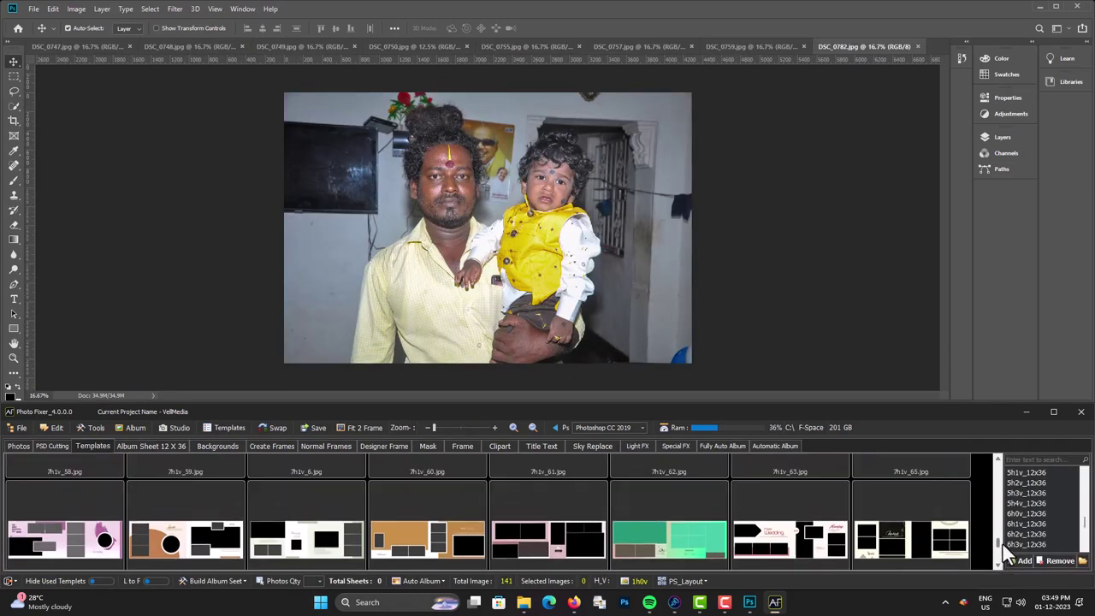
{"action": "left_click", "coordinate": [425, 541]}
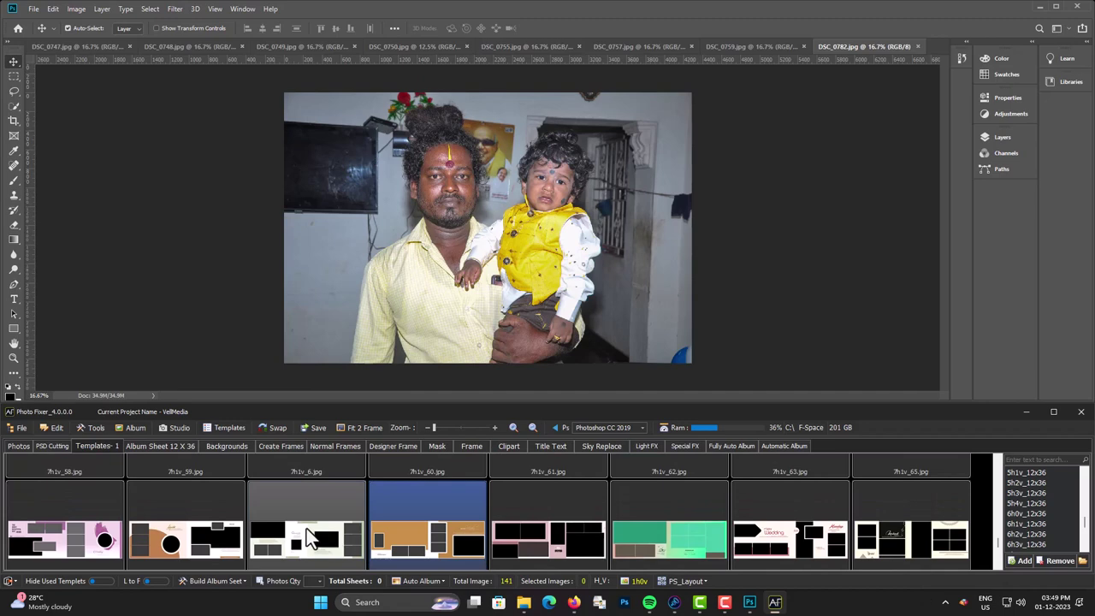
{"action": "scroll", "coordinate": [310, 528], "scroll_direction": "up", "scroll_amount": 2}
{"action": "left_click", "coordinate": [317, 519]}
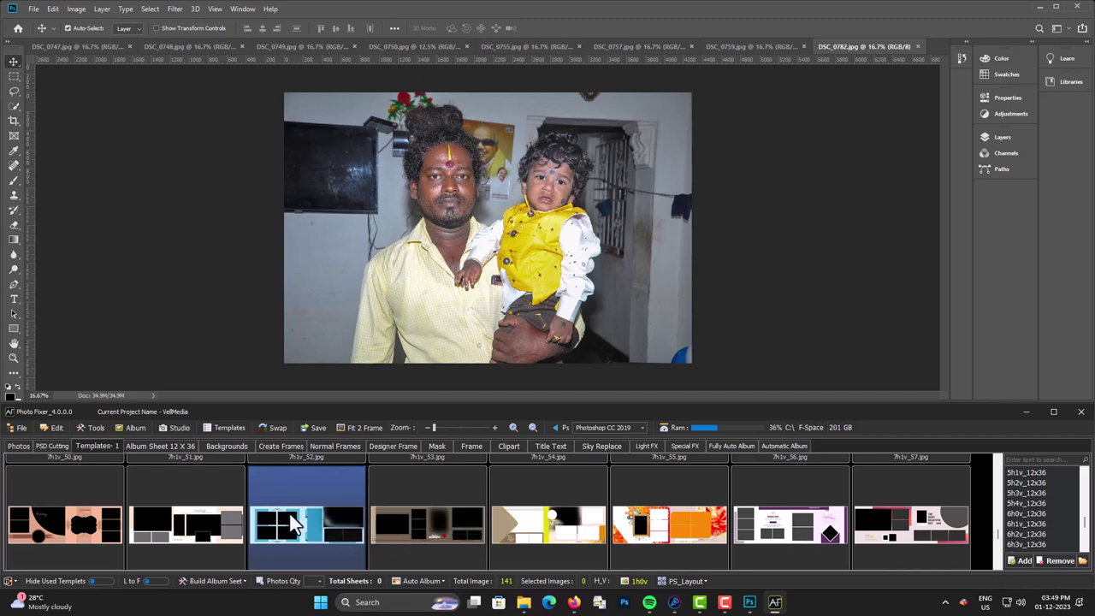
Step: Apply template 7h1v_52 and dismiss the repeated 1.jpg file-in-use error dialogs
{"action": "left_click", "coordinate": [382, 521]}
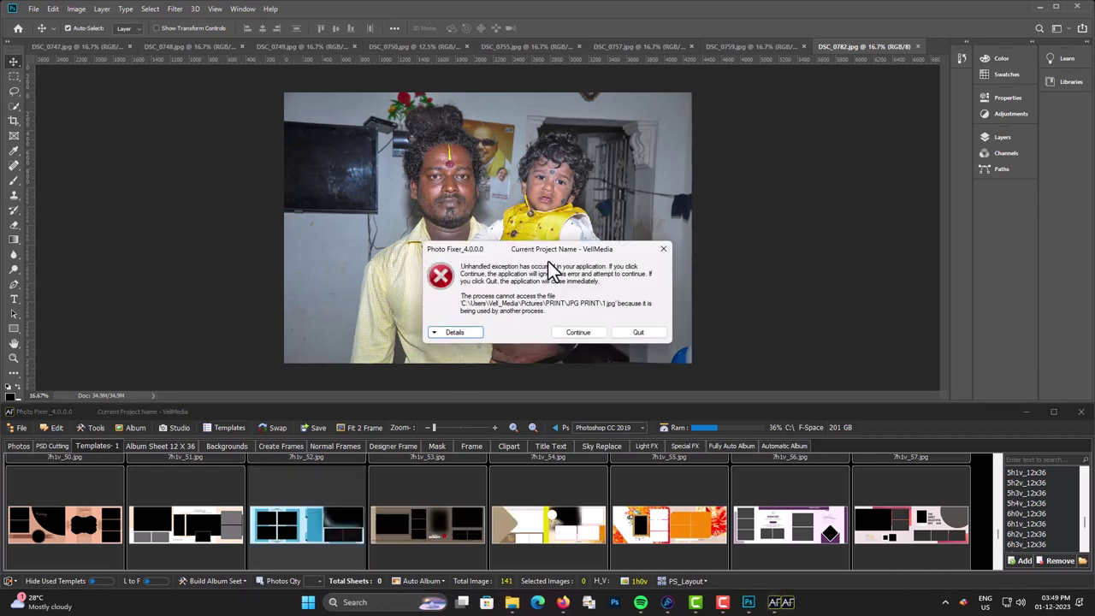
{"action": "left_click", "coordinate": [579, 333]}
{"action": "left_click", "coordinate": [579, 336]}
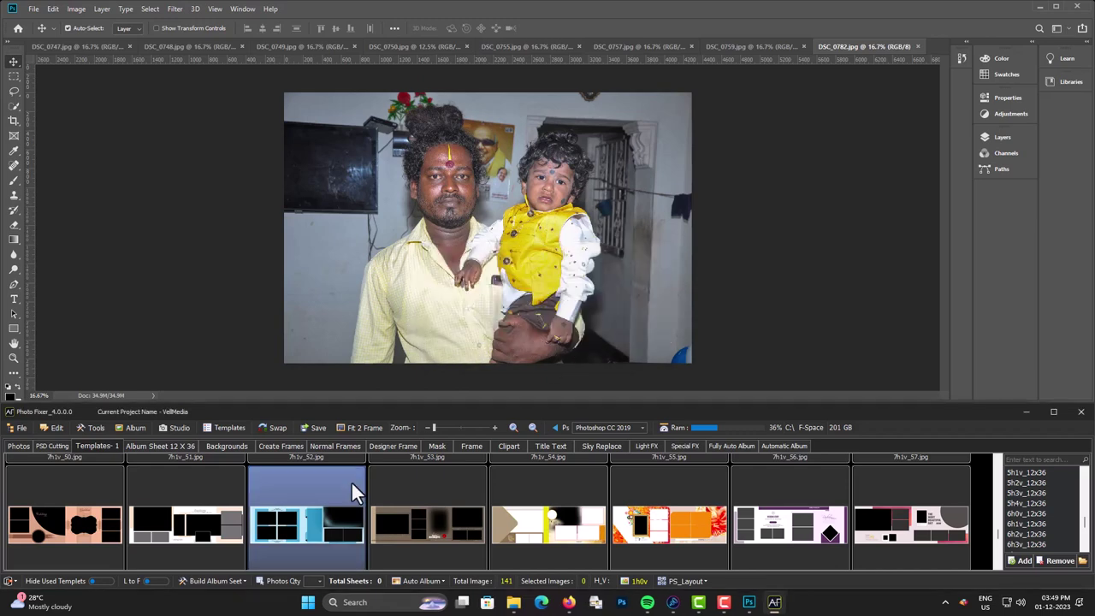
{"action": "left_click", "coordinate": [346, 513]}
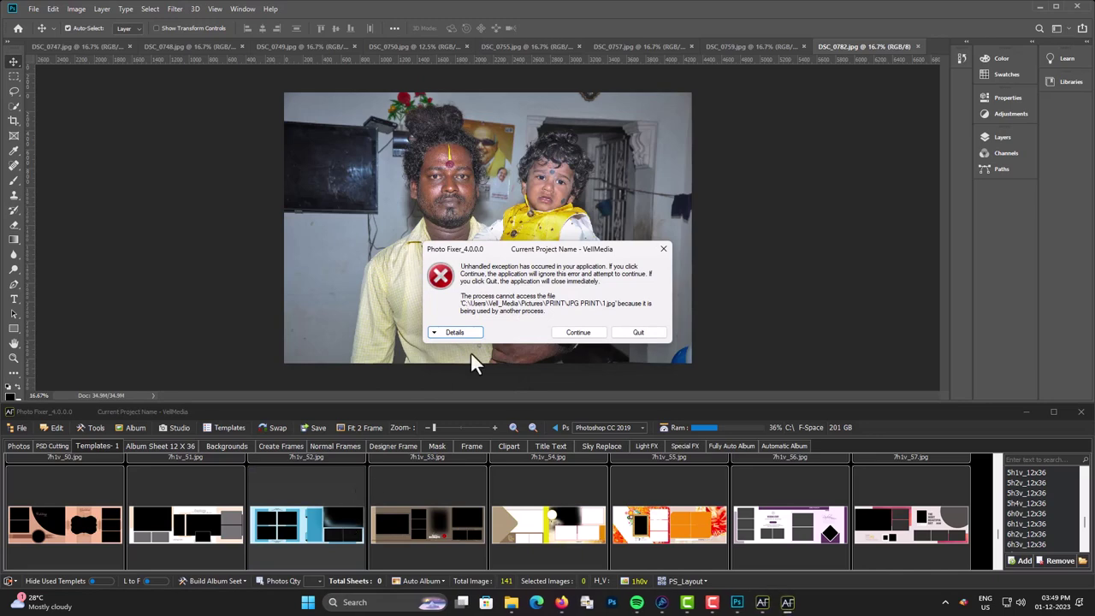
{"action": "left_click", "coordinate": [461, 333]}
{"action": "left_click_drag", "start_coordinate": [587, 252], "coordinate": [519, 147]}
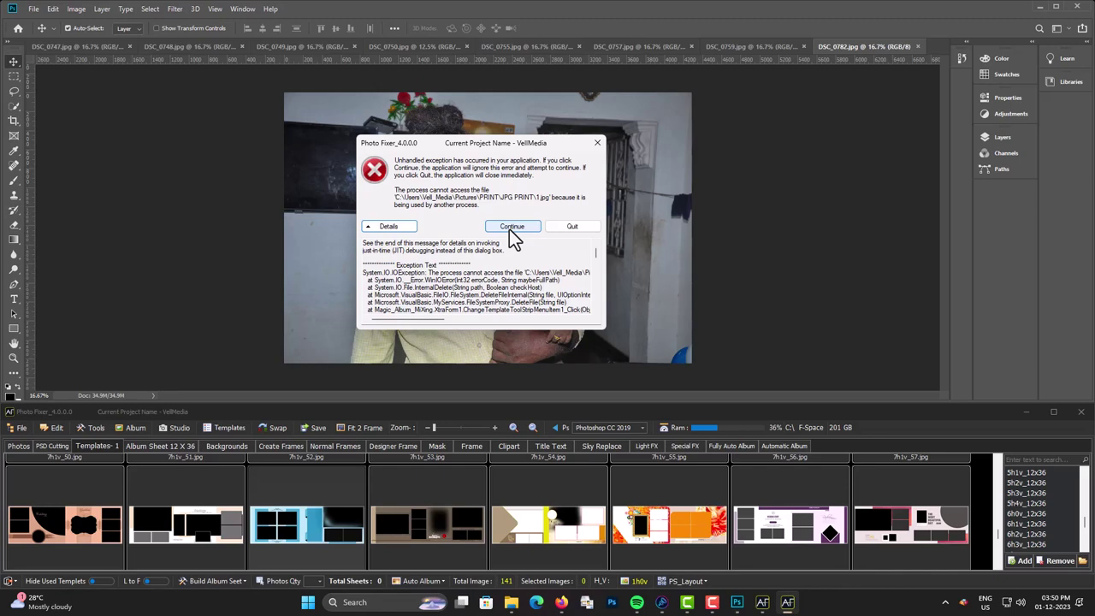
{"action": "left_click", "coordinate": [509, 229]}
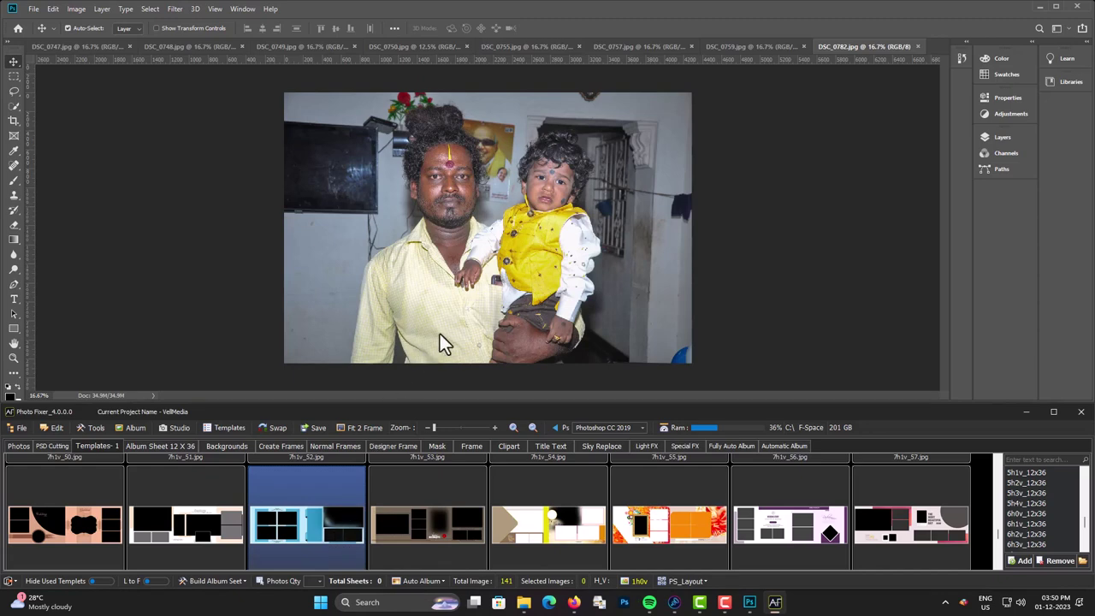
Step: Open template 7h1v_52 in Photoshop so Photo Fixer builds and saves the sheet, closing documents
{"action": "double_click", "coordinate": [348, 527]}
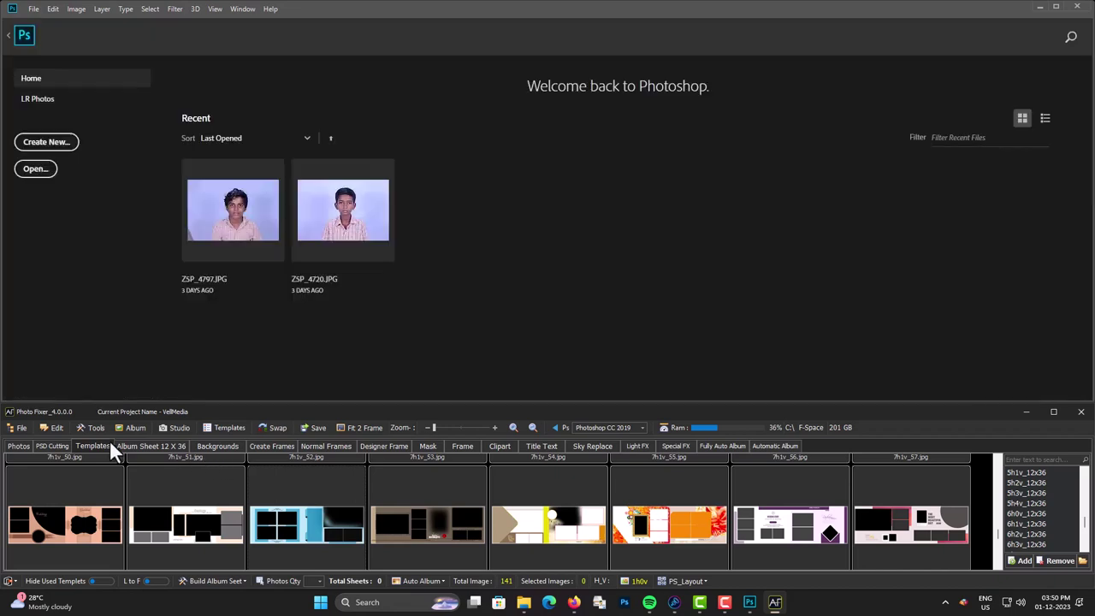
Step: Preview the 1.jpg album spread full-size in ACDSee Quick View, then close the viewer
{"action": "left_click", "coordinate": [153, 448]}
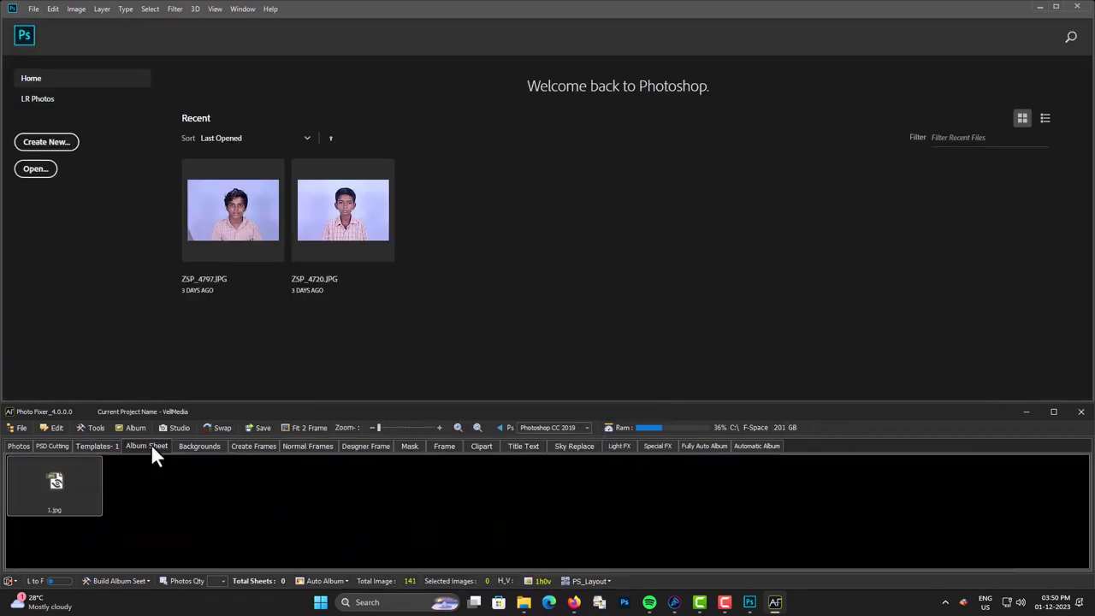
{"action": "right_click", "coordinate": [67, 480]}
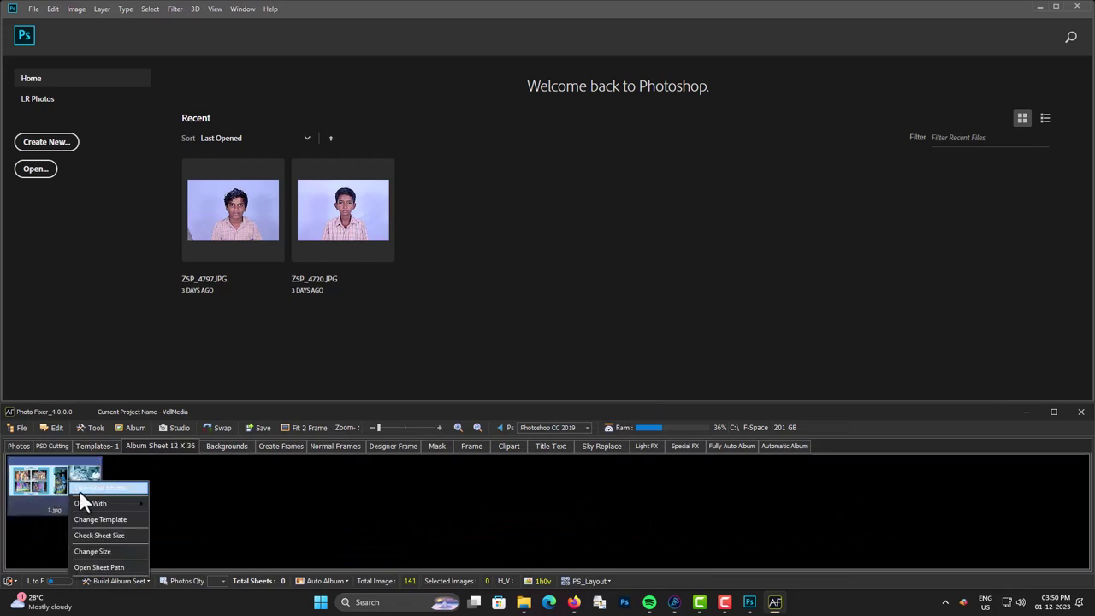
{"action": "left_click", "coordinate": [80, 489]}
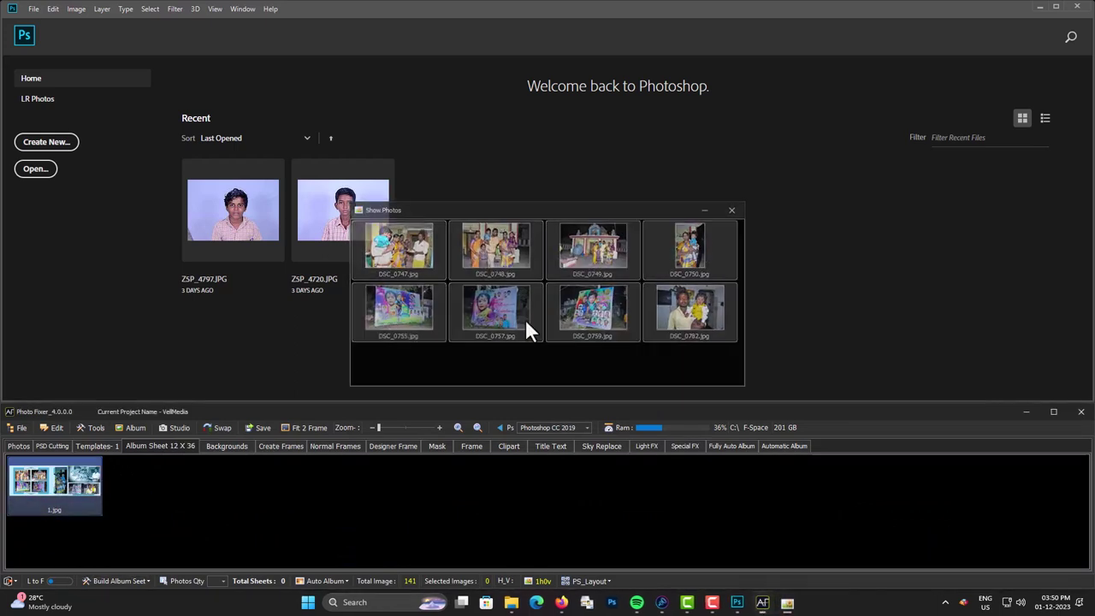
{"action": "right_click", "coordinate": [53, 477]}
{"action": "mouse_move", "coordinate": [85, 499]}
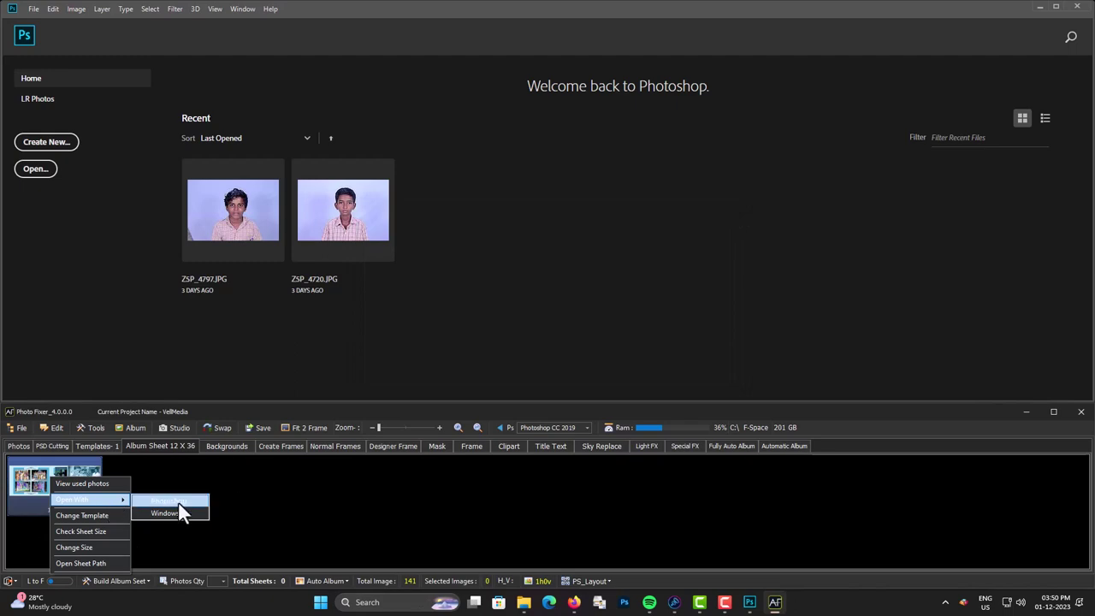
{"action": "left_click", "coordinate": [168, 513]}
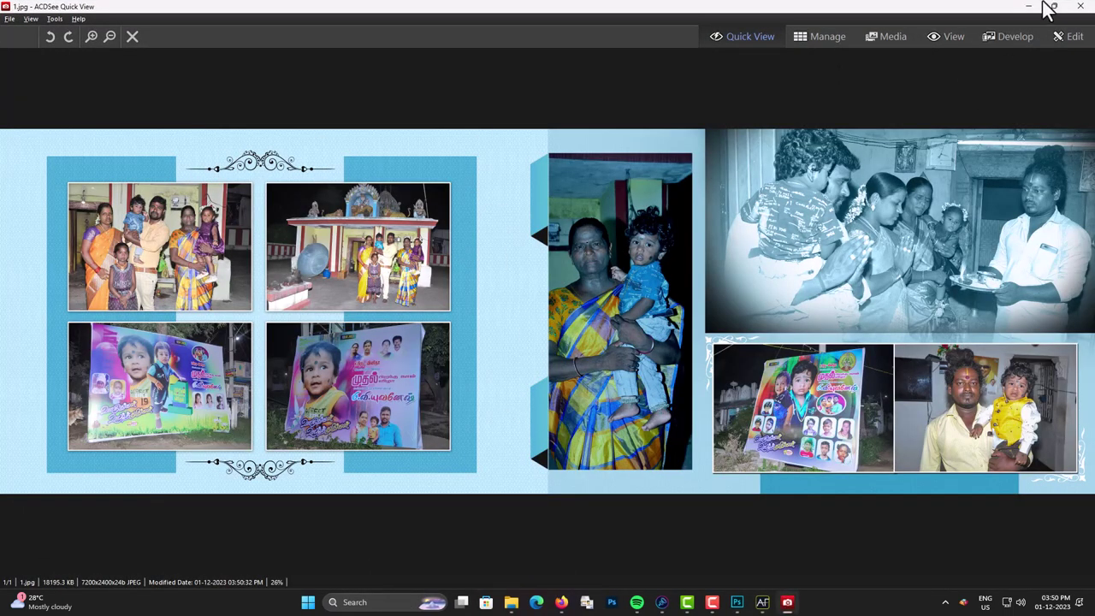
{"action": "left_click", "coordinate": [1077, 6]}
Step: Open the 1.jpg album sheet in Photoshop as 1.psd and show the Layers panel
{"action": "right_click", "coordinate": [43, 472]}
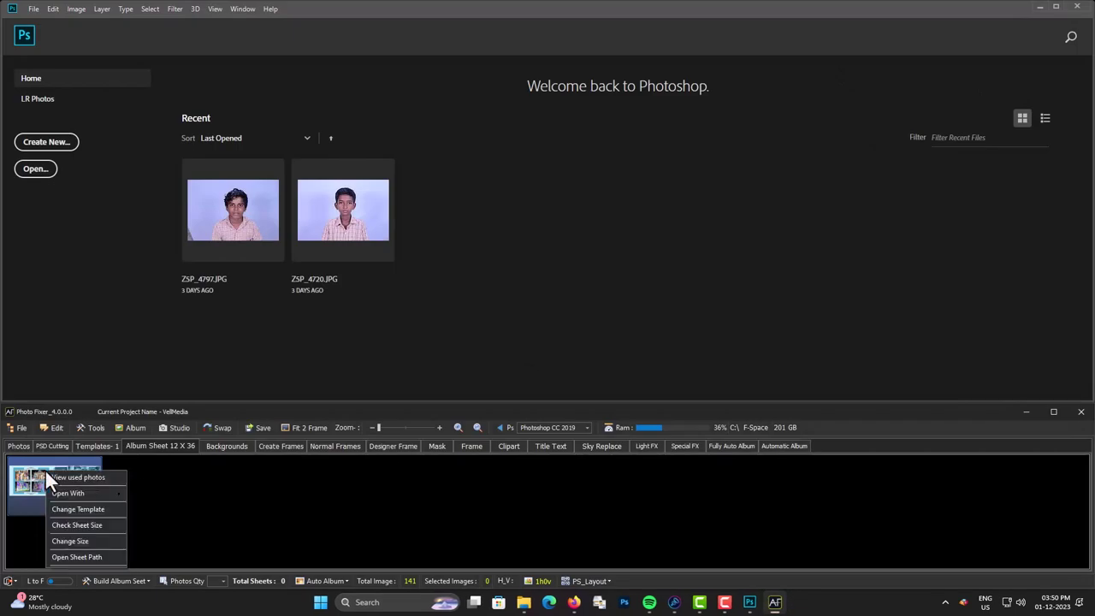
{"action": "left_click", "coordinate": [157, 496]}
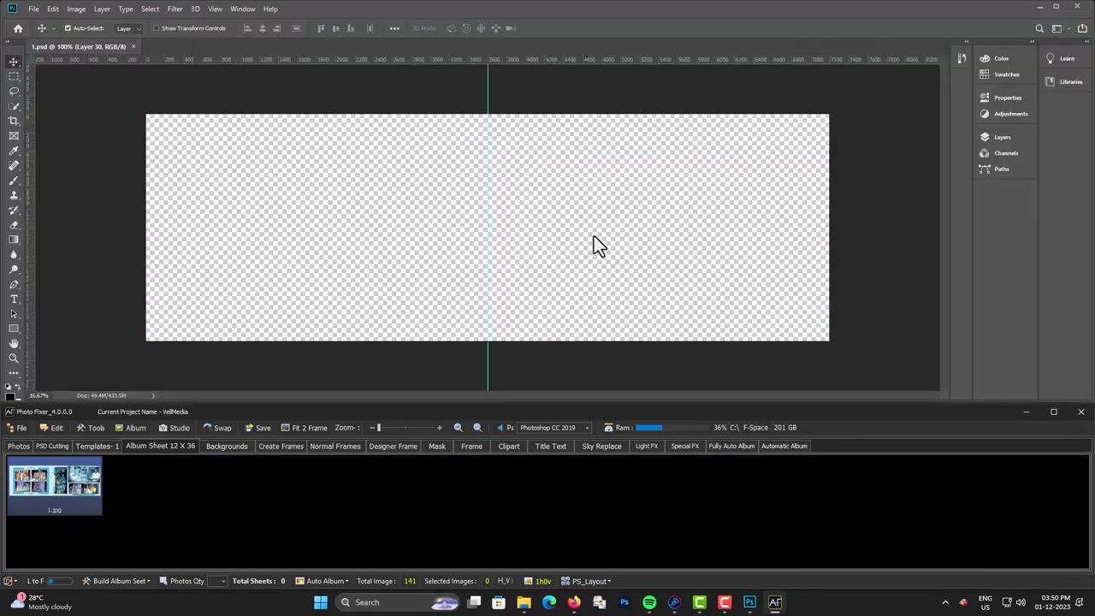
{"action": "right_click", "coordinate": [749, 170]}
{"action": "left_click", "coordinate": [760, 176]}
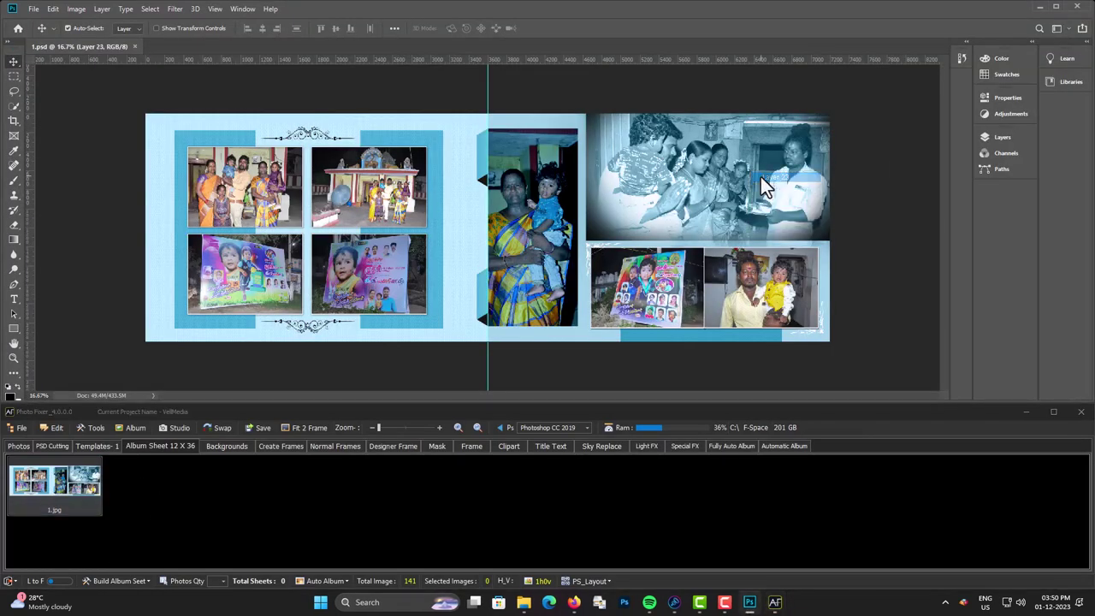
{"action": "key", "text": "F7"}
{"action": "scroll", "coordinate": [914, 317], "scroll_direction": "down", "scroll_amount": 2}
{"action": "scroll", "coordinate": [916, 317], "scroll_direction": "down", "scroll_amount": 3}
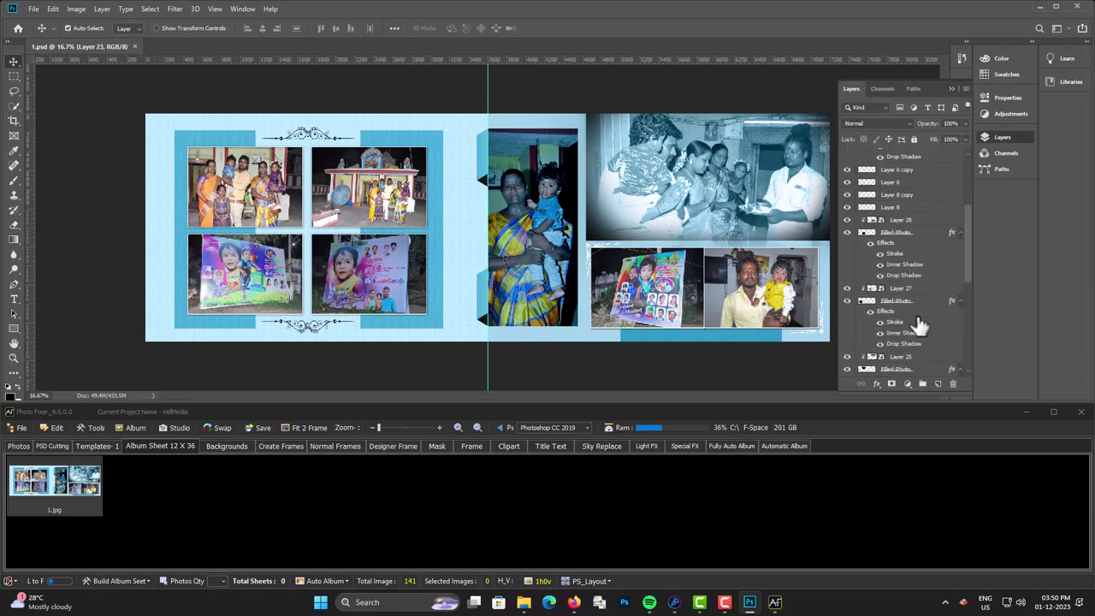
{"action": "scroll", "coordinate": [916, 317], "scroll_direction": "down", "scroll_amount": 3}
{"action": "scroll", "coordinate": [916, 317], "scroll_direction": "down", "scroll_amount": 2}
Step: Select the top-right photo's Filled-Photo layer in the Layers panel
{"action": "right_click", "coordinate": [794, 214]}
{"action": "left_click", "coordinate": [790, 205]}
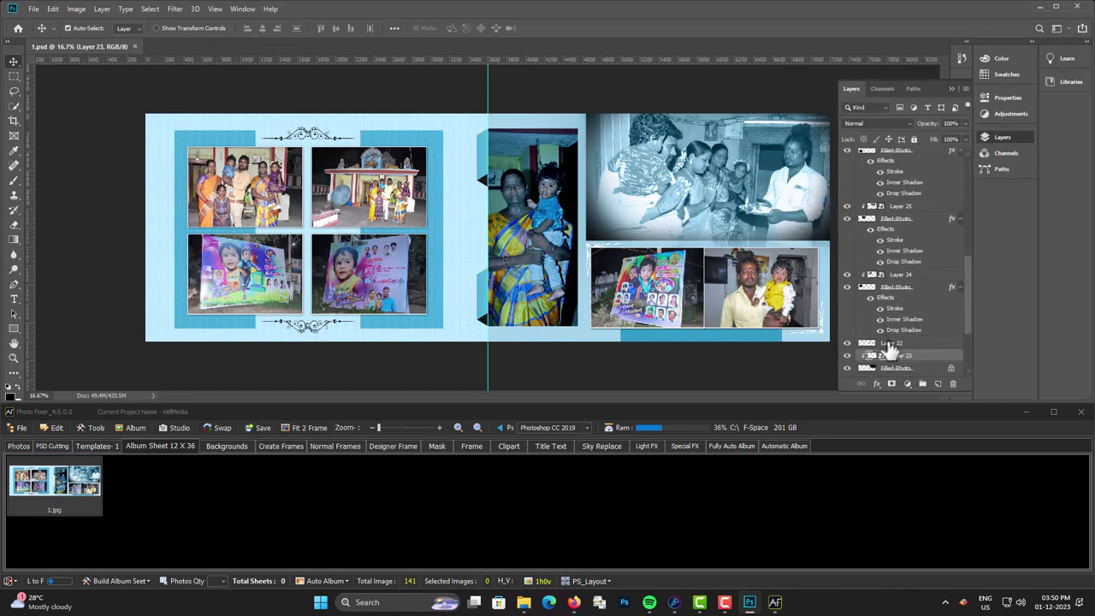
{"action": "scroll", "coordinate": [907, 350], "scroll_direction": "down", "scroll_amount": 2}
{"action": "left_click", "coordinate": [934, 307]}
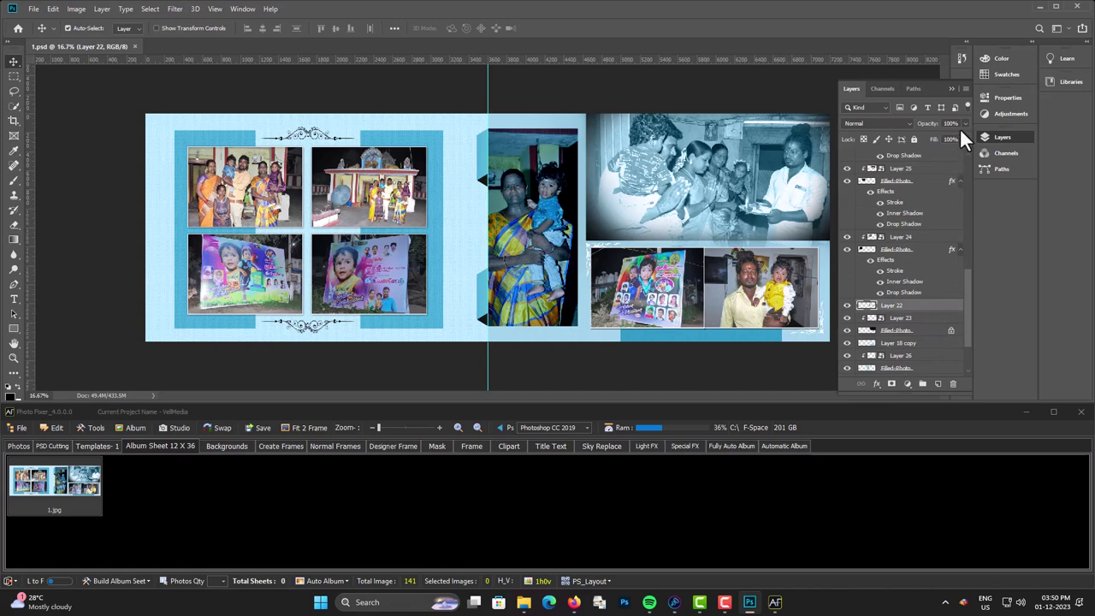
{"action": "left_click", "coordinate": [917, 331]}
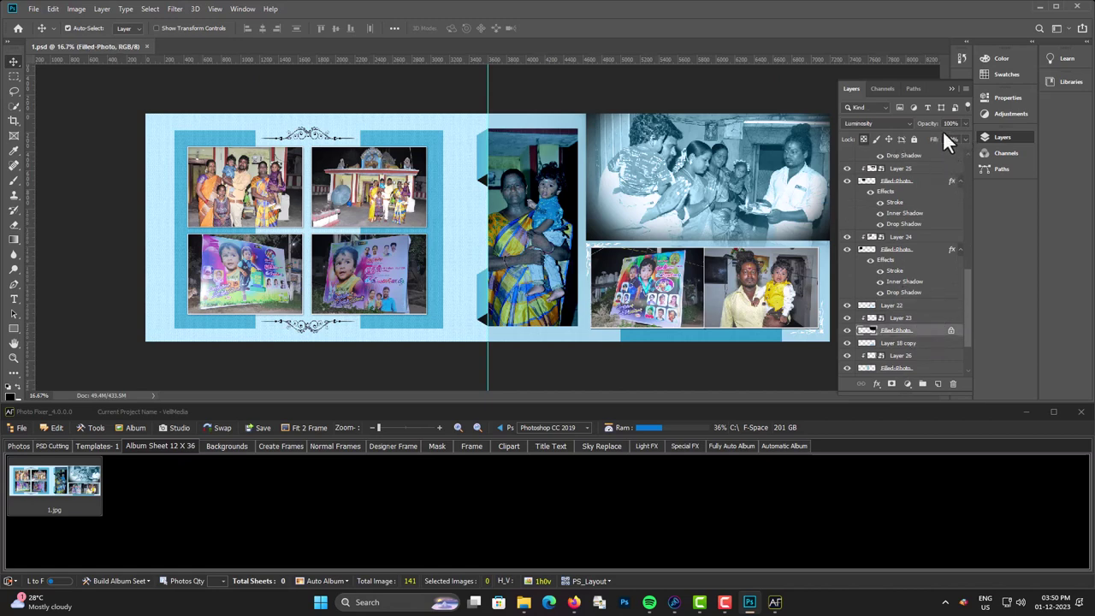
Step: Try Multiply and Luminosity blends on the top photo, then return it to Normal
{"action": "left_click", "coordinate": [885, 123]}
{"action": "left_click", "coordinate": [887, 134]}
{"action": "left_click", "coordinate": [907, 126]}
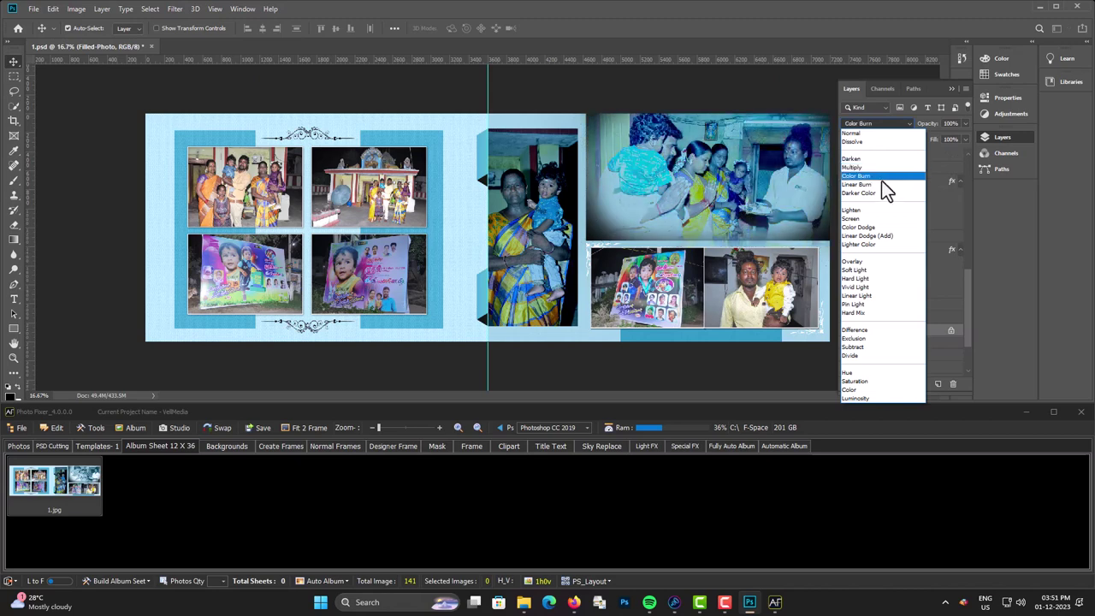
{"action": "left_click", "coordinate": [727, 204]}
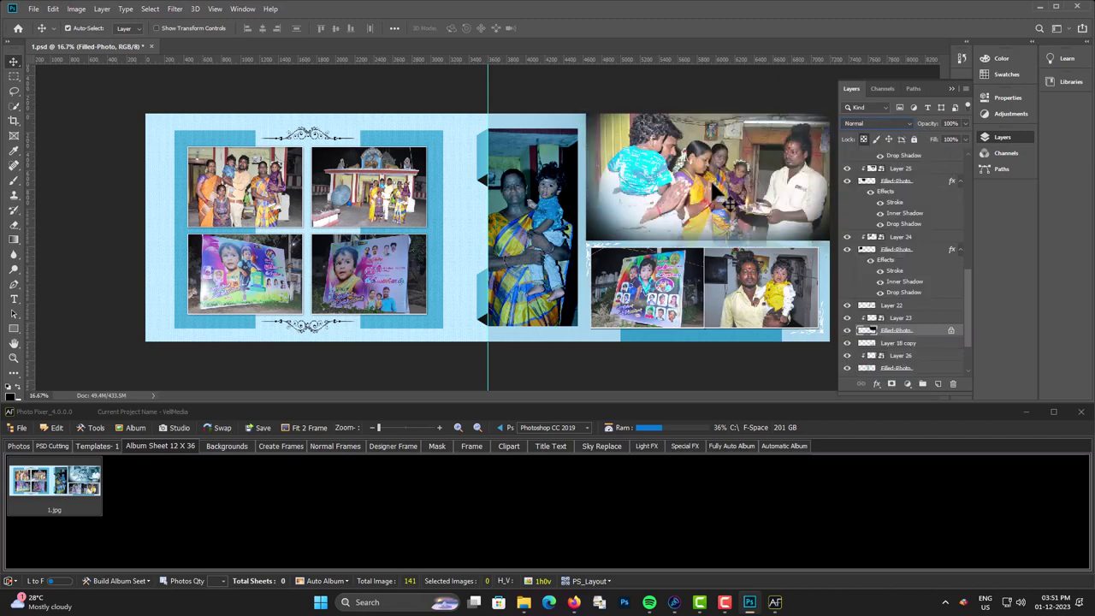
{"action": "key", "text": "shift+alt+y"}
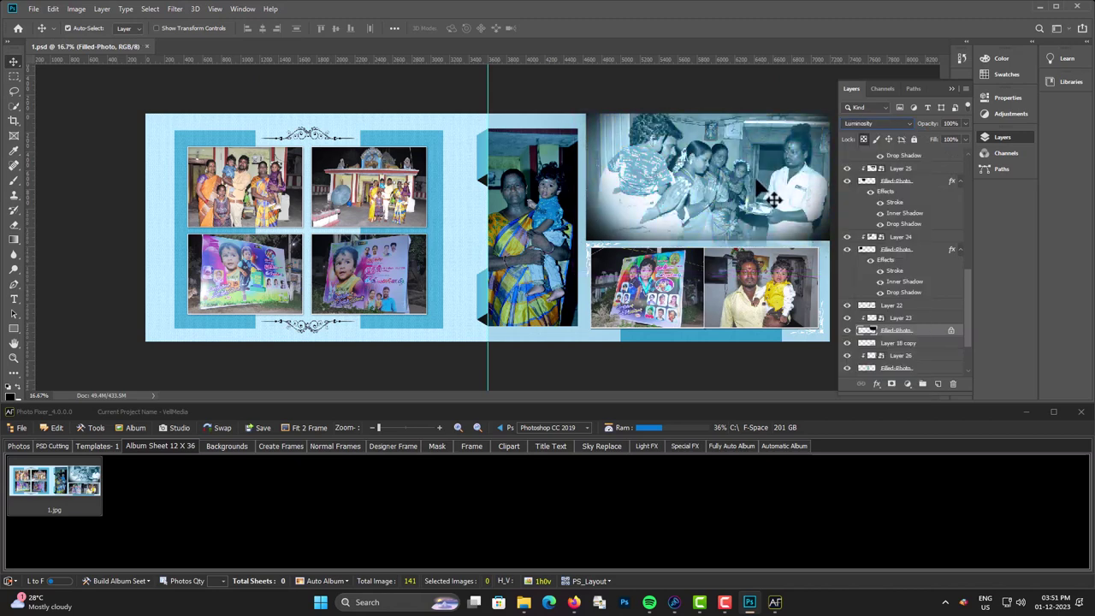
{"action": "left_click", "coordinate": [889, 124]}
Step: Keep the top photo at Normal, then swap the temple photo with the man-and-child photo (Layers 29, 30)
{"action": "left_click", "coordinate": [888, 135]}
{"action": "right_click", "coordinate": [652, 283]}
{"action": "left_click", "coordinate": [672, 289]}
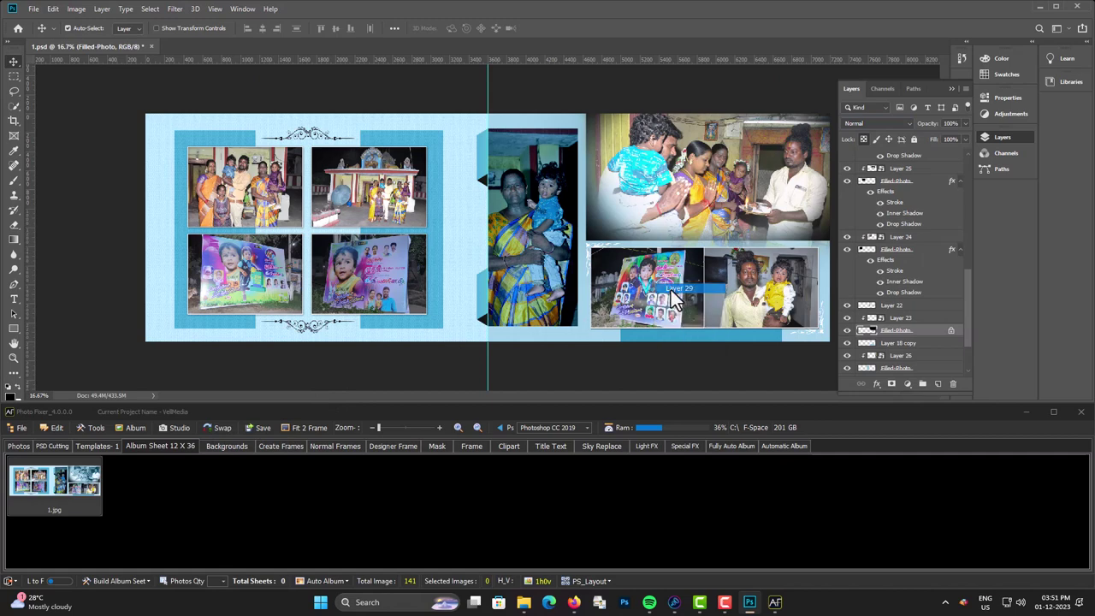
{"action": "right_click", "coordinate": [785, 288]}
{"action": "left_click", "coordinate": [788, 293]}
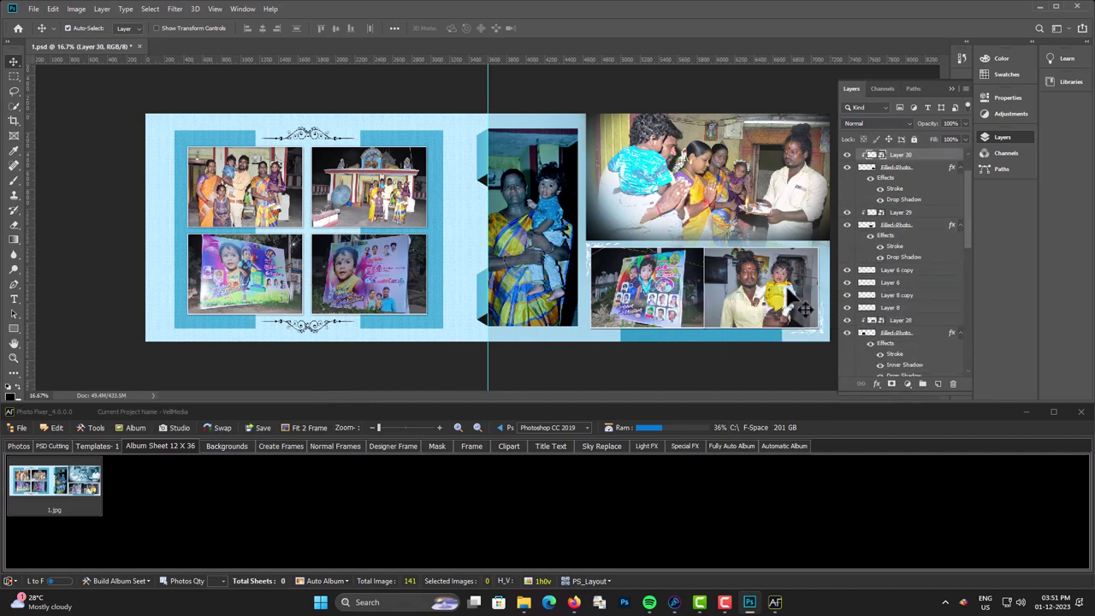
{"action": "left_click", "coordinate": [391, 214]}
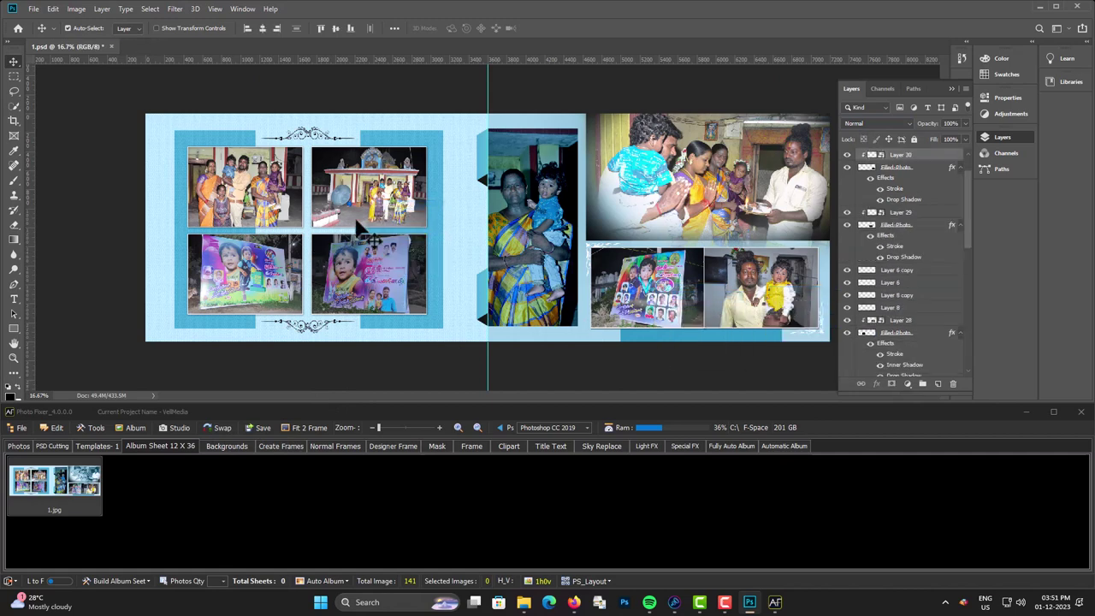
{"action": "left_click", "coordinate": [214, 427]}
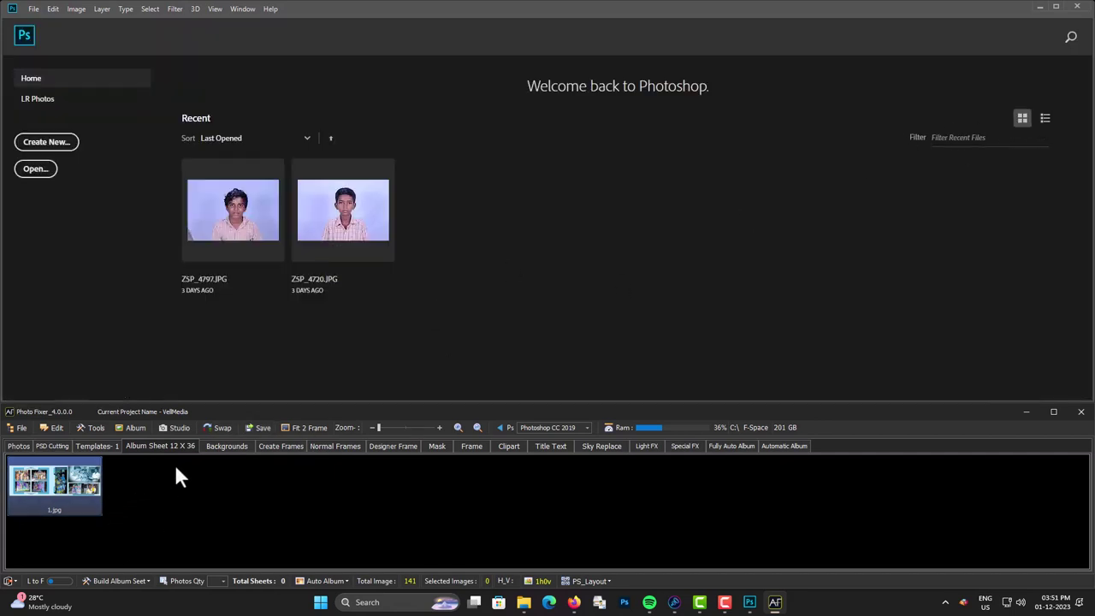
{"action": "left_click", "coordinate": [219, 445]}
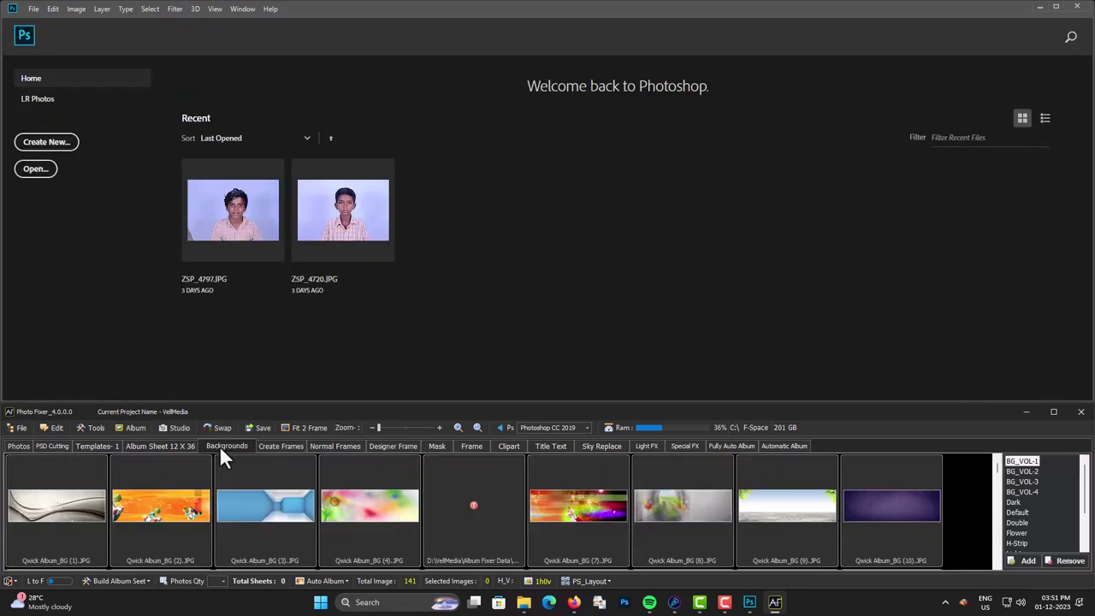
{"action": "left_click", "coordinate": [160, 446]}
{"action": "right_click", "coordinate": [71, 487]}
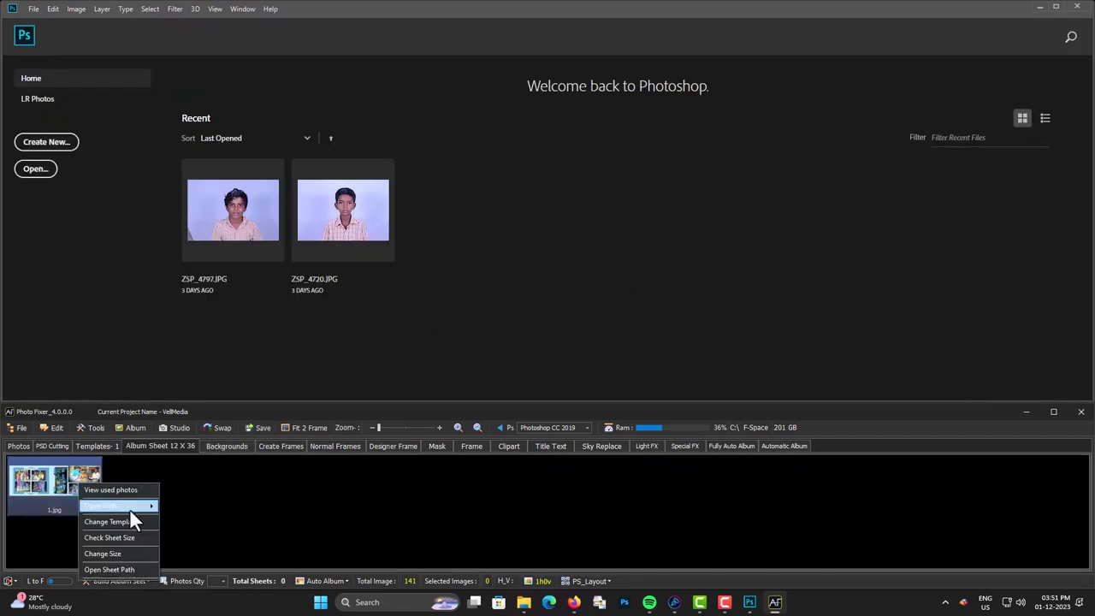
{"action": "left_click", "coordinate": [201, 520]}
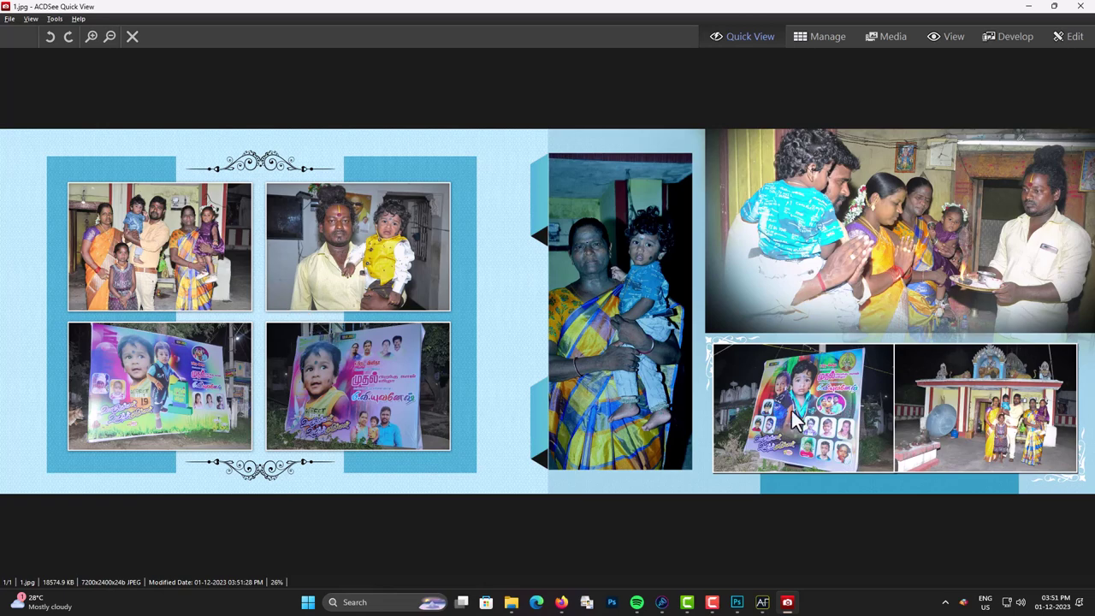
{"action": "left_click", "coordinate": [1079, 6]}
{"action": "right_click", "coordinate": [61, 477]}
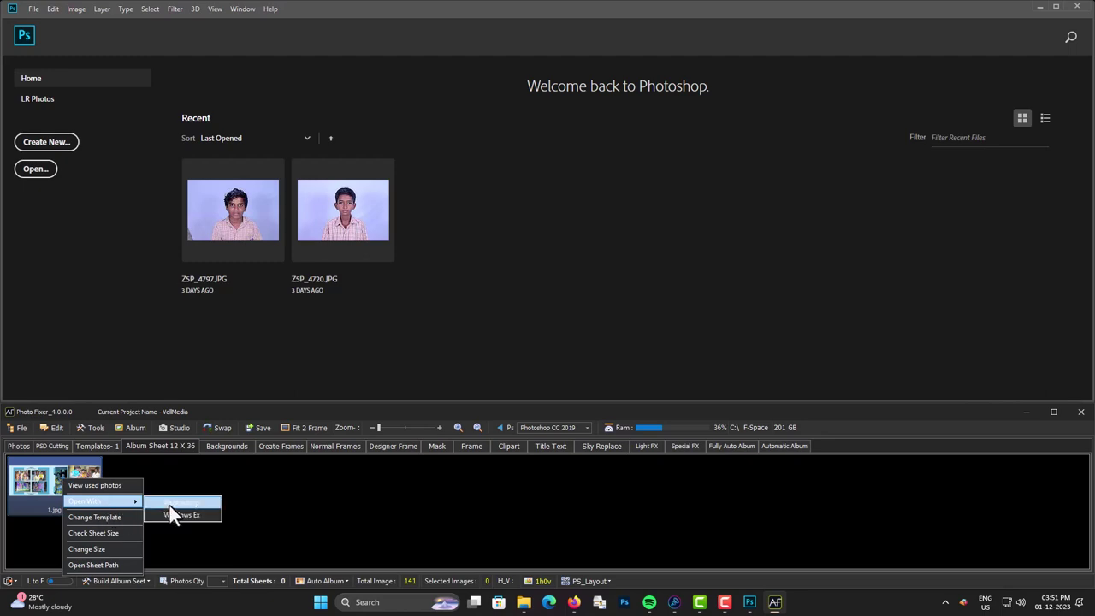
Step: Reopen 1.psd and swap the Layer 27 banner photo with the temple photo
{"action": "left_click", "coordinate": [169, 506]}
{"action": "right_click", "coordinate": [262, 288]}
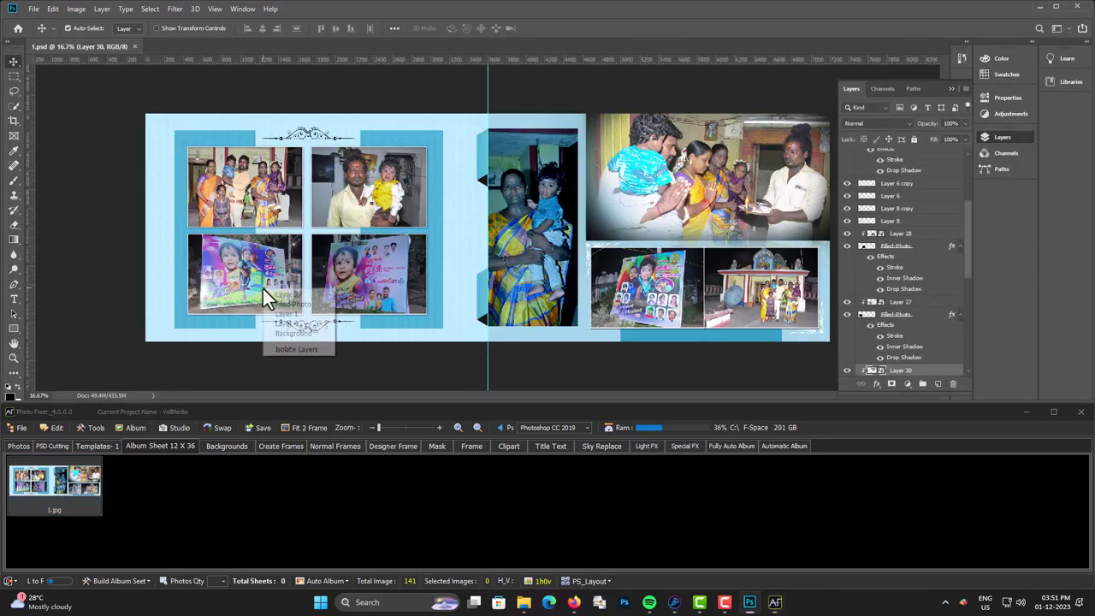
{"action": "left_click", "coordinate": [285, 309]}
{"action": "right_click", "coordinate": [748, 291]}
{"action": "left_click", "coordinate": [764, 309]}
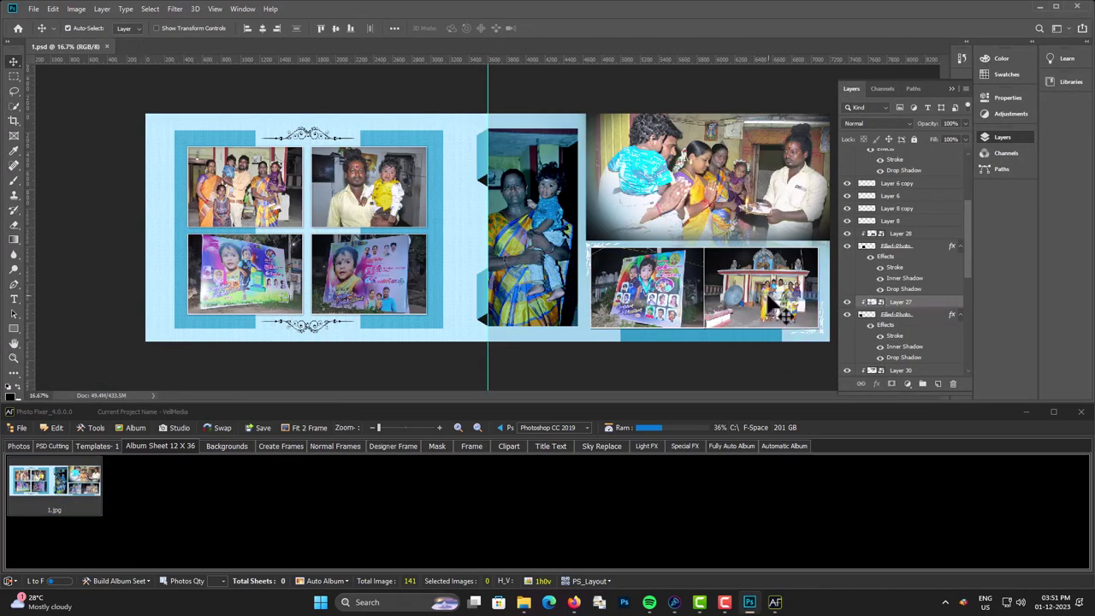
{"action": "left_click", "coordinate": [224, 428]}
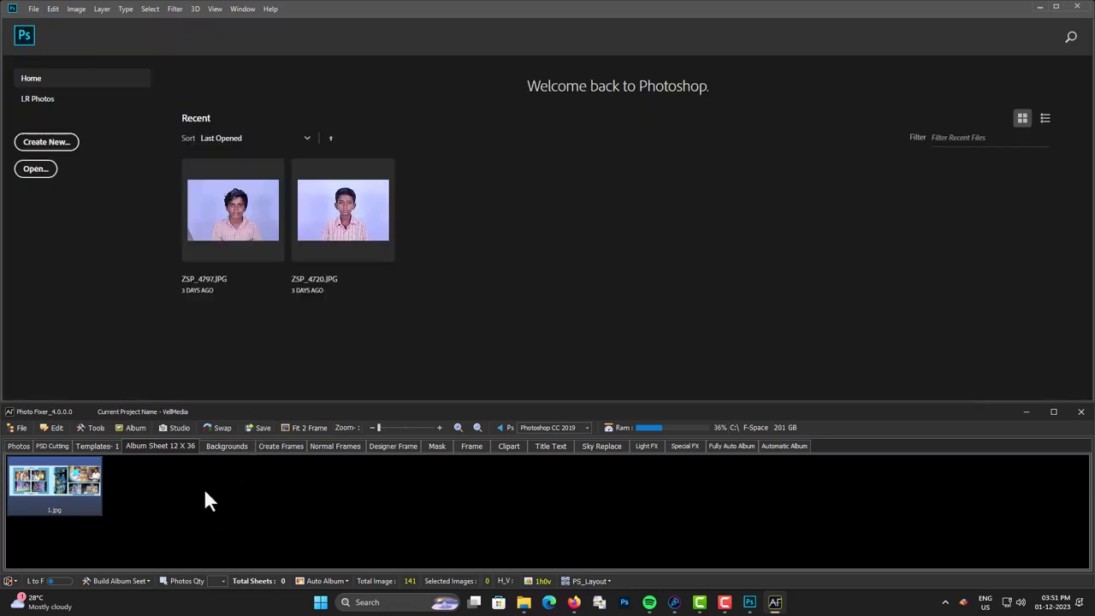
Step: Save the rearranged spread, reopen 1.psd to check the swap, then close it
{"action": "left_click", "coordinate": [224, 446]}
{"action": "left_click", "coordinate": [169, 439]}
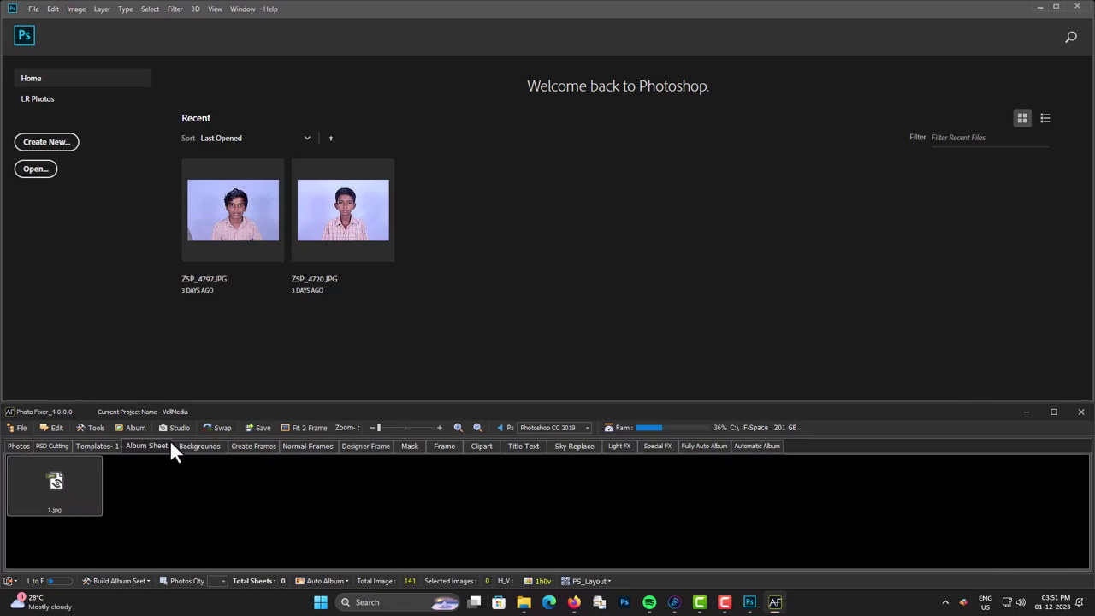
{"action": "right_click", "coordinate": [60, 472]}
{"action": "mouse_move", "coordinate": [101, 496]}
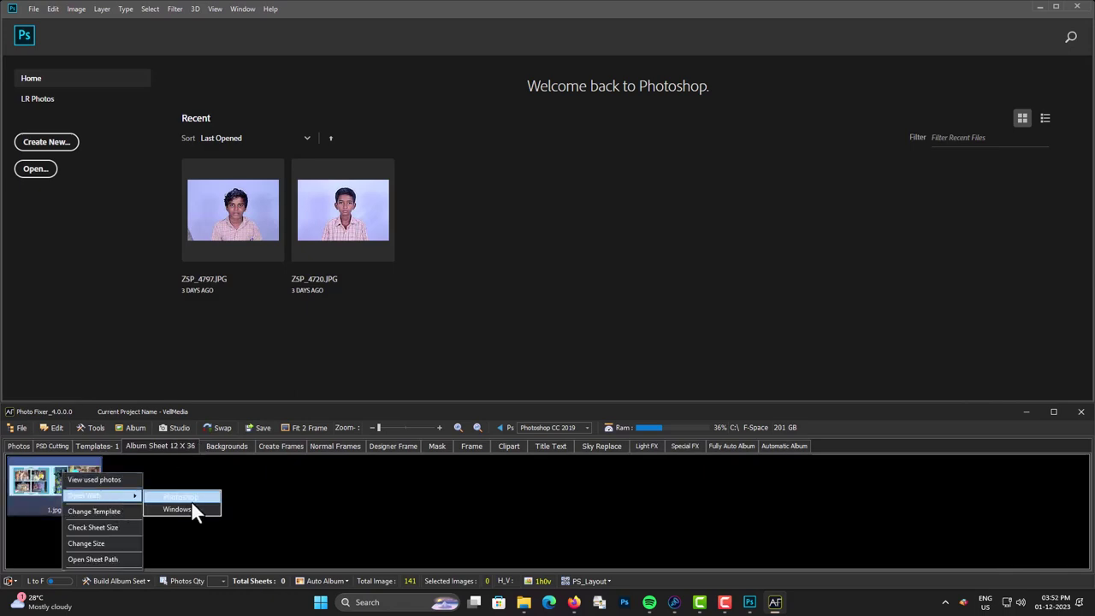
{"action": "left_click", "coordinate": [190, 500]}
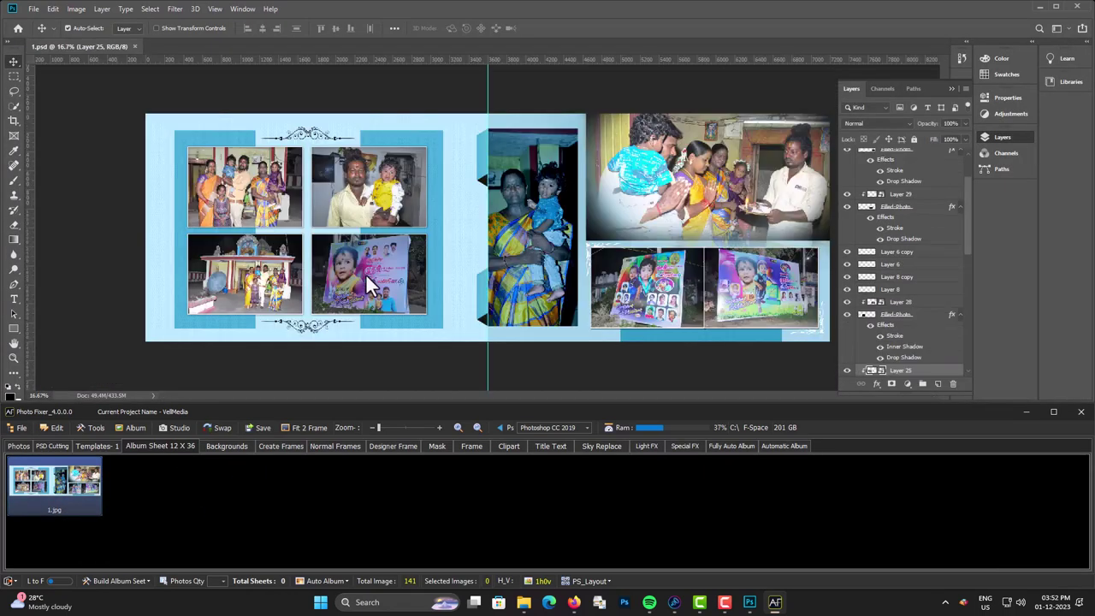
{"action": "left_click", "coordinate": [795, 287]}
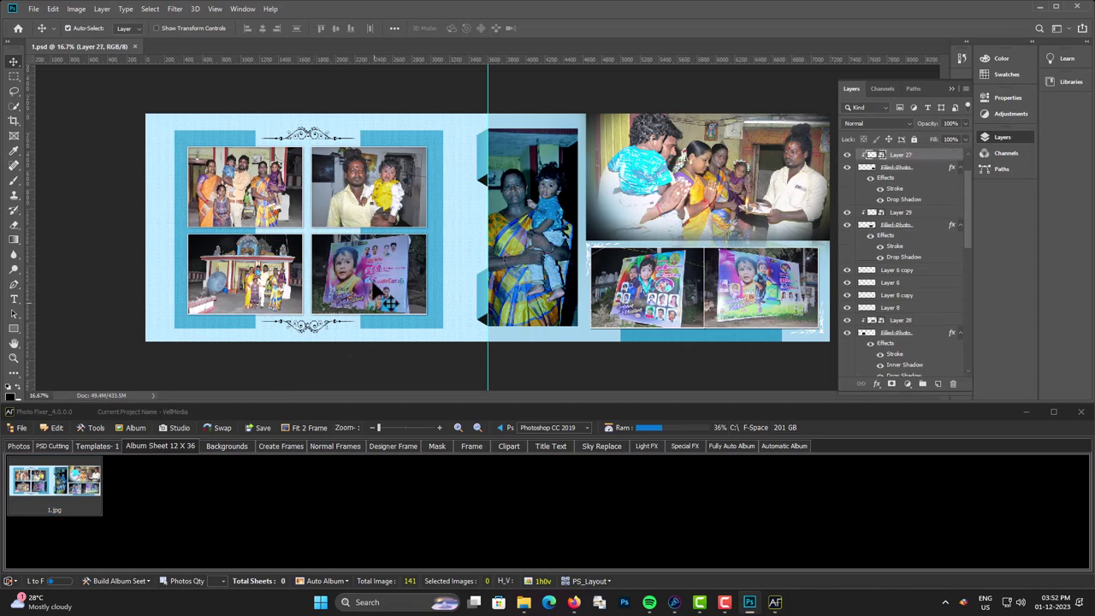
{"action": "left_click", "coordinate": [130, 48]}
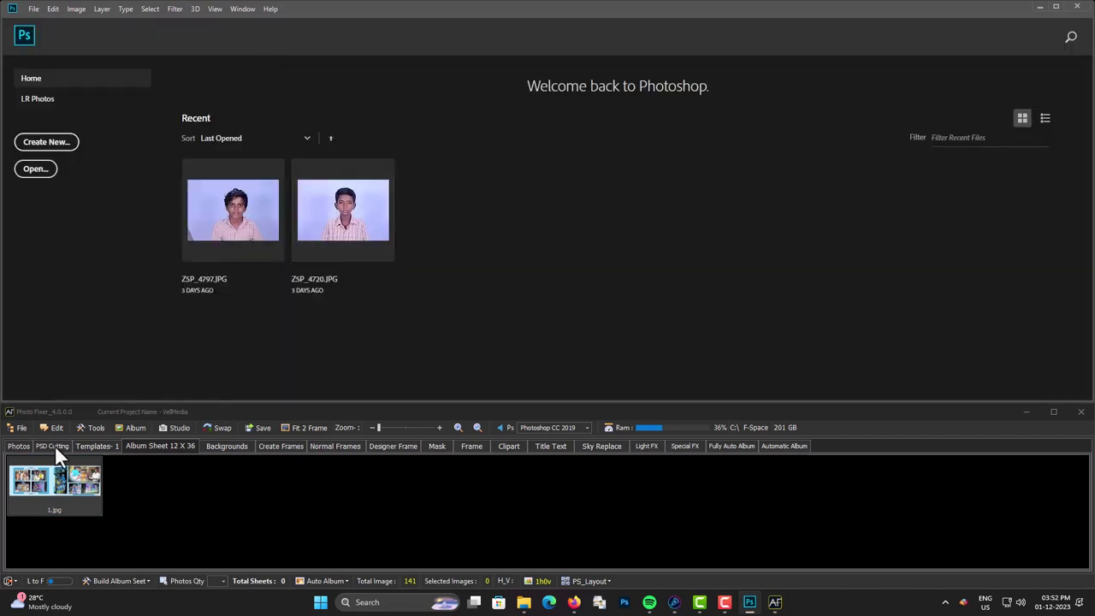
{"action": "right_click", "coordinate": [43, 474]}
{"action": "mouse_move", "coordinate": [82, 497]}
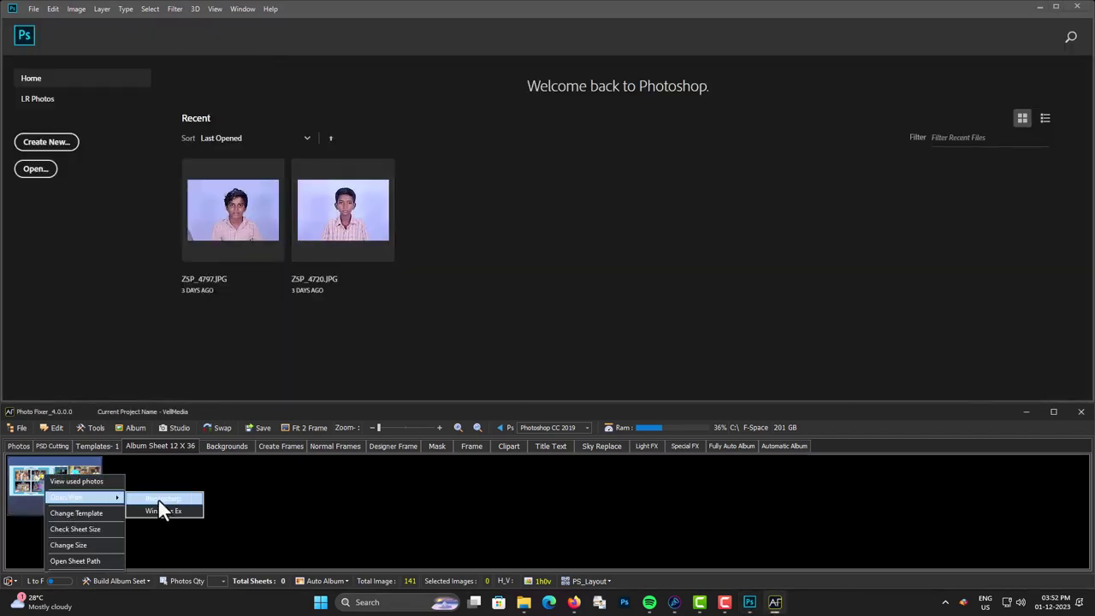
{"action": "left_click", "coordinate": [112, 482]}
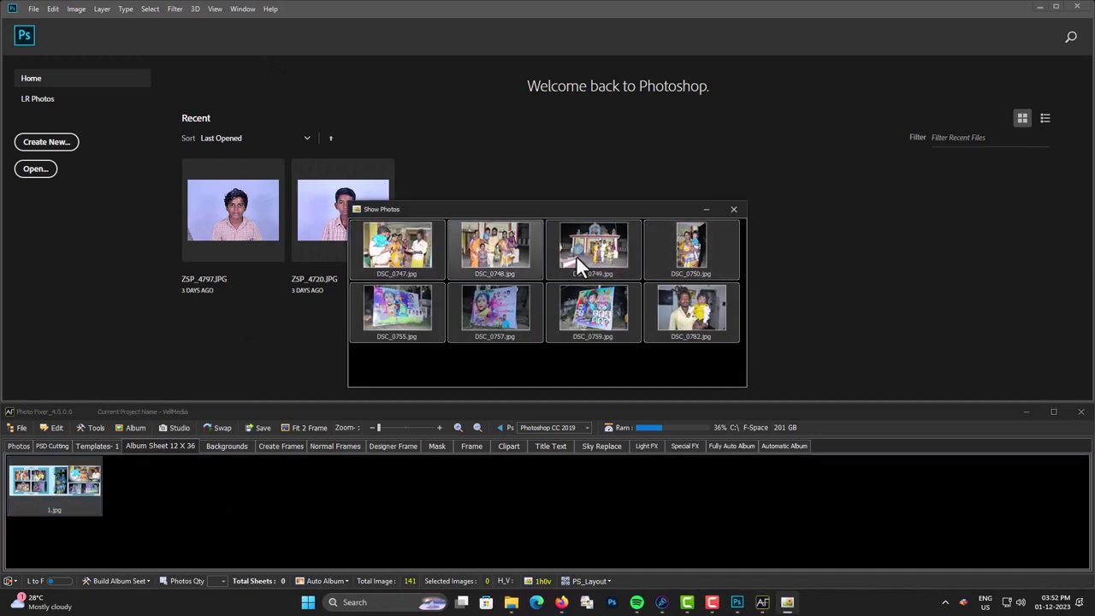
{"action": "left_click_drag", "start_coordinate": [653, 345], "coordinate": [384, 249]}
{"action": "right_click", "coordinate": [384, 249]}
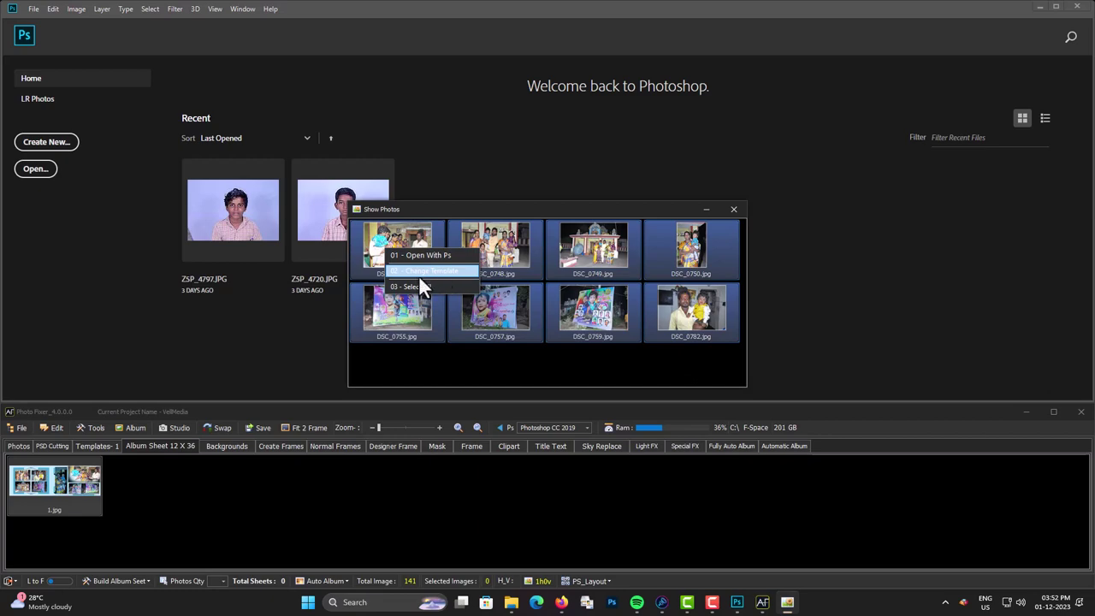
{"action": "left_click", "coordinate": [442, 257]}
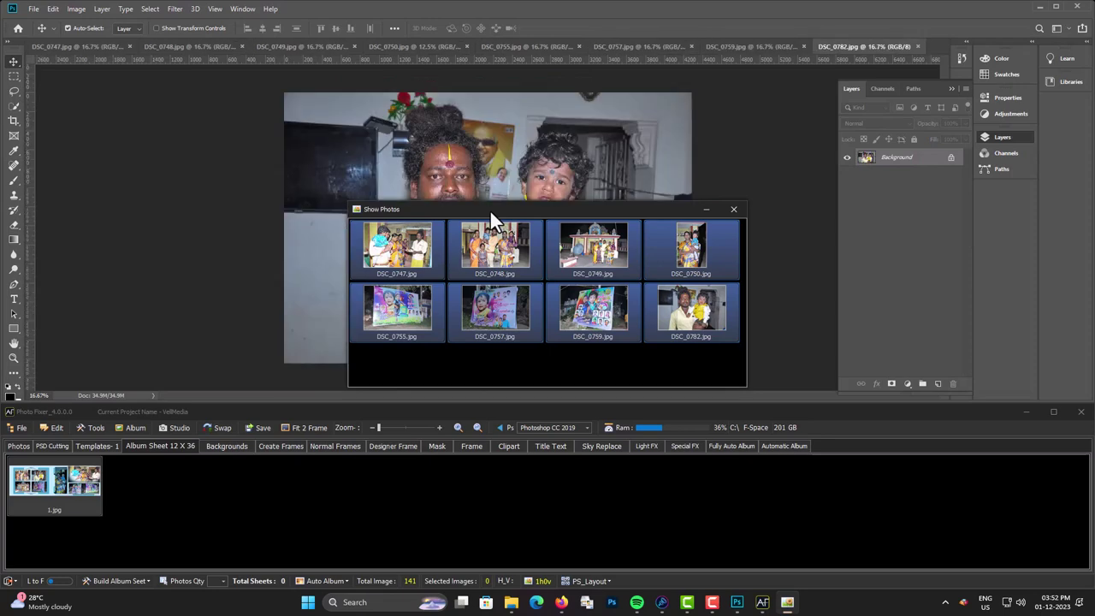
{"action": "left_click_drag", "start_coordinate": [489, 209], "coordinate": [310, 374]}
{"action": "left_click", "coordinate": [822, 139]}
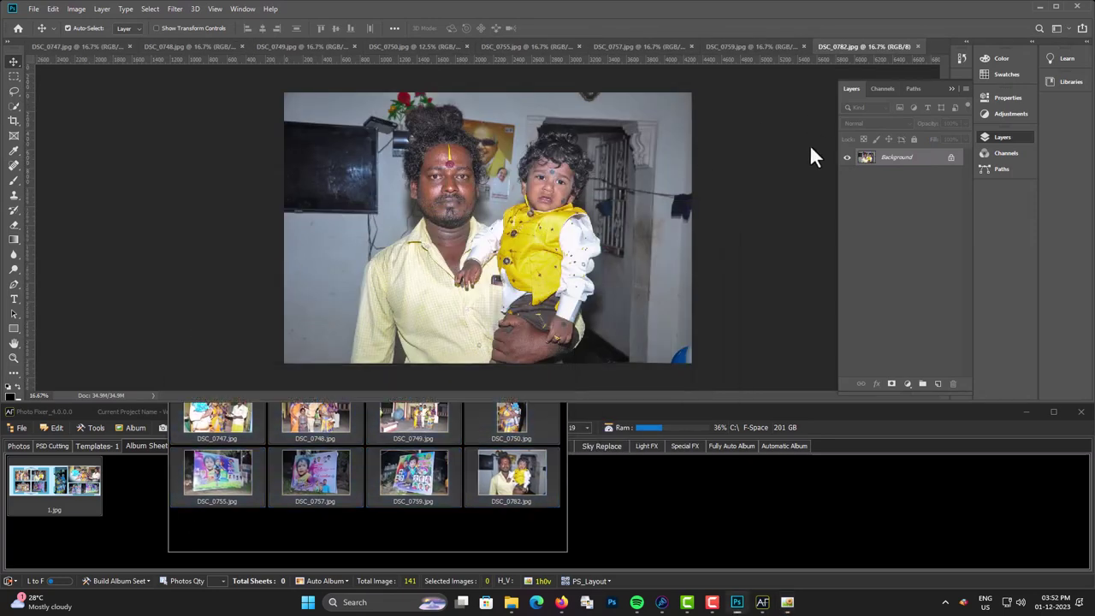
{"action": "key", "text": "ctrl+w"}
{"action": "key", "text": "ctrl+w"}
{"action": "key", "text": "ctrl+w"}
{"action": "key", "text": "ctrl+w"}
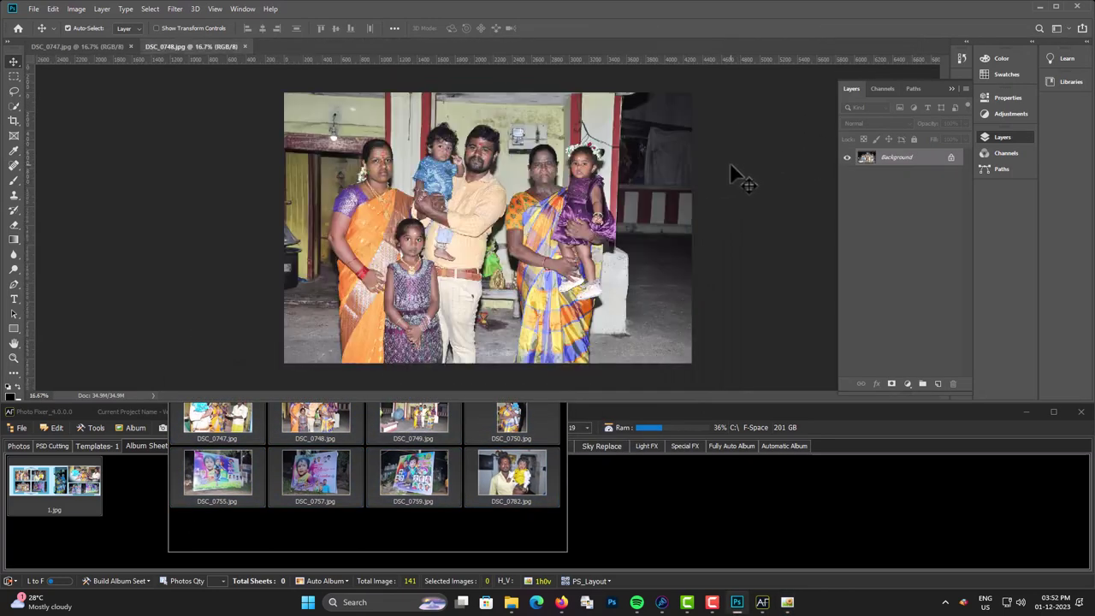
{"action": "key", "text": "ctrl+w"}
{"action": "key", "text": "ctrl+w"}
{"action": "key", "text": "ctrl+w"}
{"action": "left_click", "coordinate": [457, 530]}
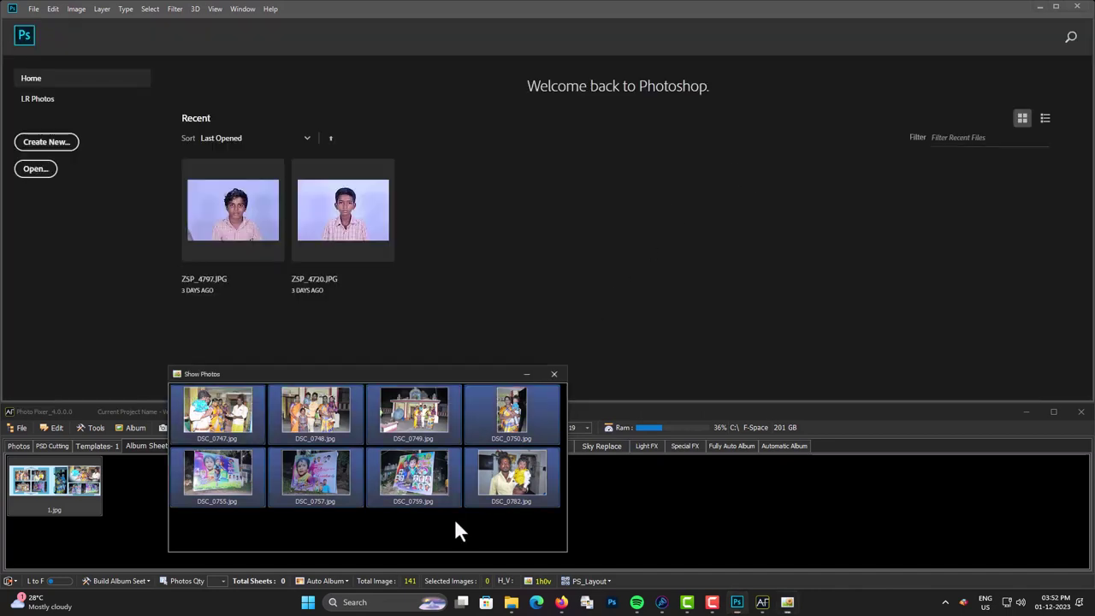
{"action": "left_click", "coordinate": [553, 374]}
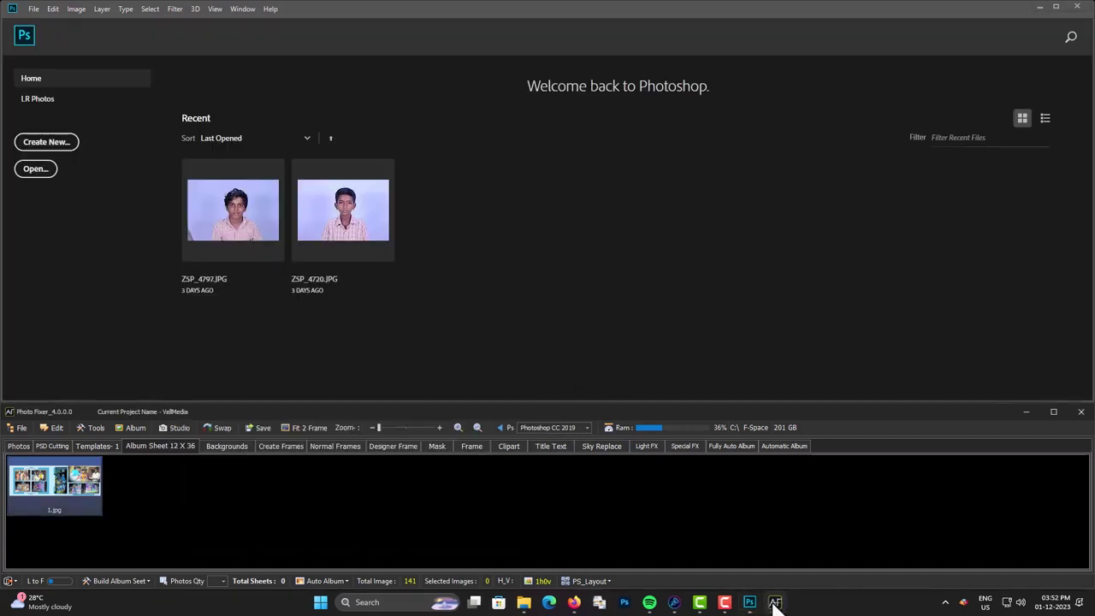